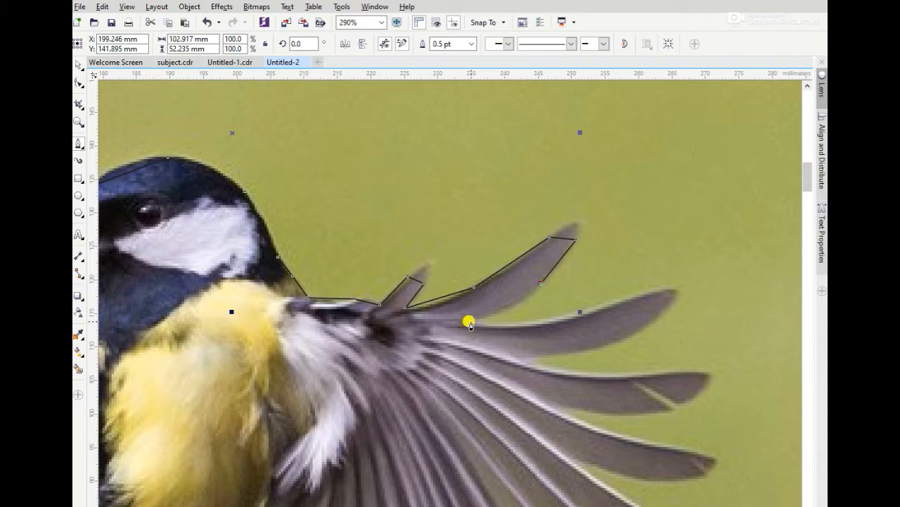
# - Extend the Pen outline into the notch below the right wing's second feather and around the third feather
pyautogui.click(472, 322)
pyautogui.click(494, 326)
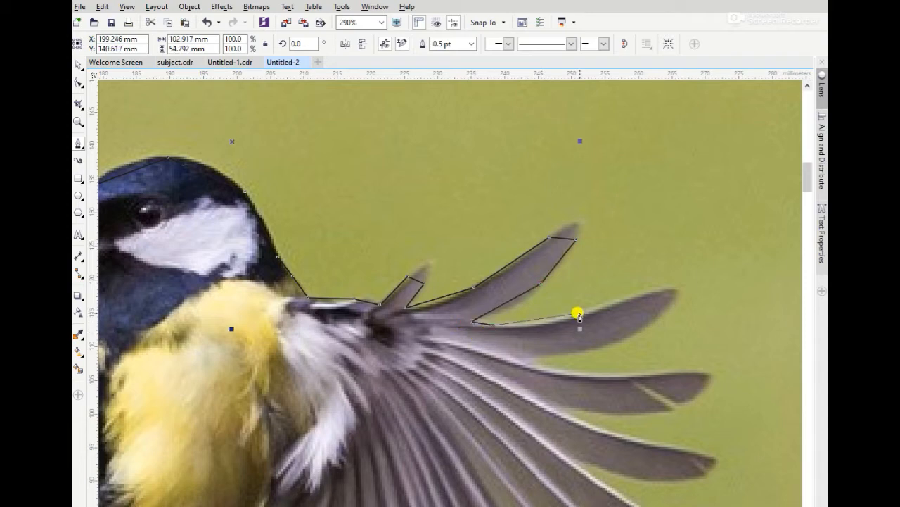
pyautogui.click(646, 292)
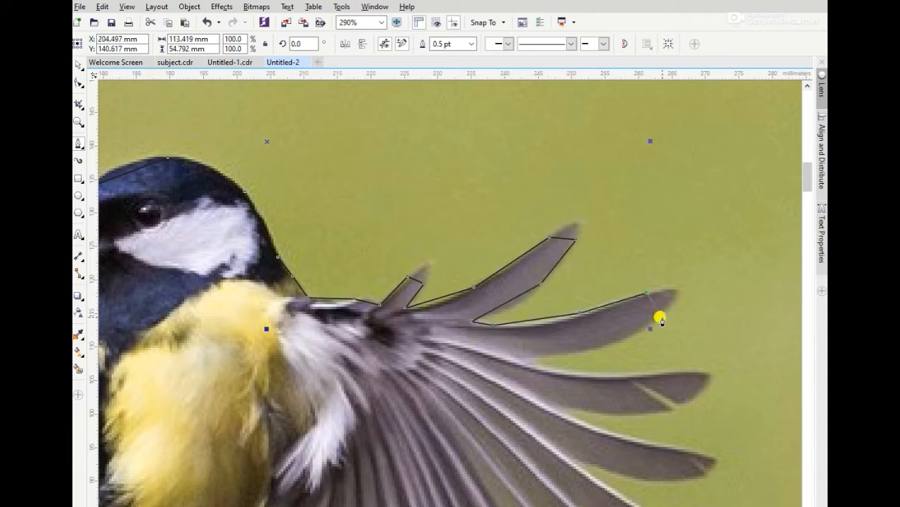
pyautogui.click(660, 314)
pyautogui.click(592, 350)
pyautogui.click(522, 357)
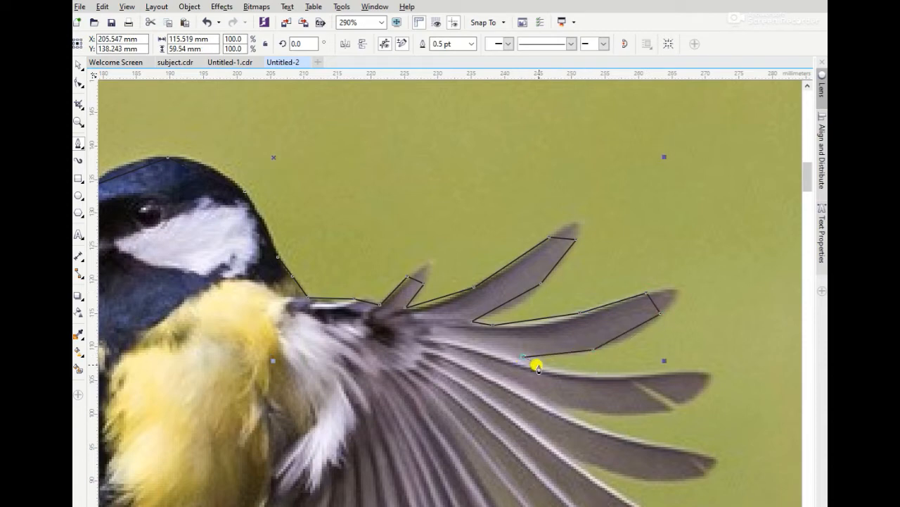
# - Continue the Pen outline around the right wing's fourth feather, following the split near its tip and returning along its lower edge
pyautogui.click(538, 365)
pyautogui.click(610, 373)
pyautogui.click(698, 373)
pyautogui.click(699, 392)
pyautogui.click(679, 403)
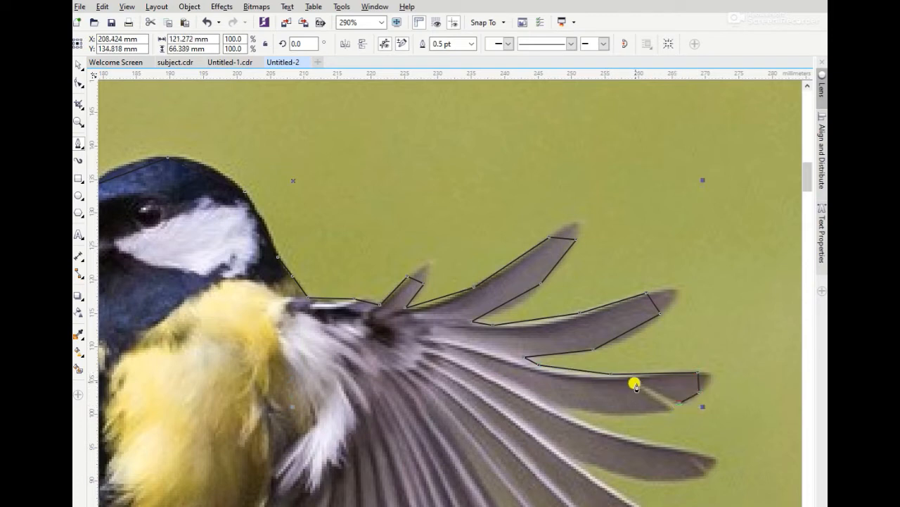
pyautogui.click(636, 387)
pyautogui.click(670, 409)
pyautogui.click(617, 412)
pyautogui.click(545, 401)
# - Trace the fifth feather of the right wing along its upper edge, around the tip and back along its underside
pyautogui.click(580, 420)
pyautogui.click(647, 440)
pyautogui.click(706, 455)
pyautogui.click(708, 470)
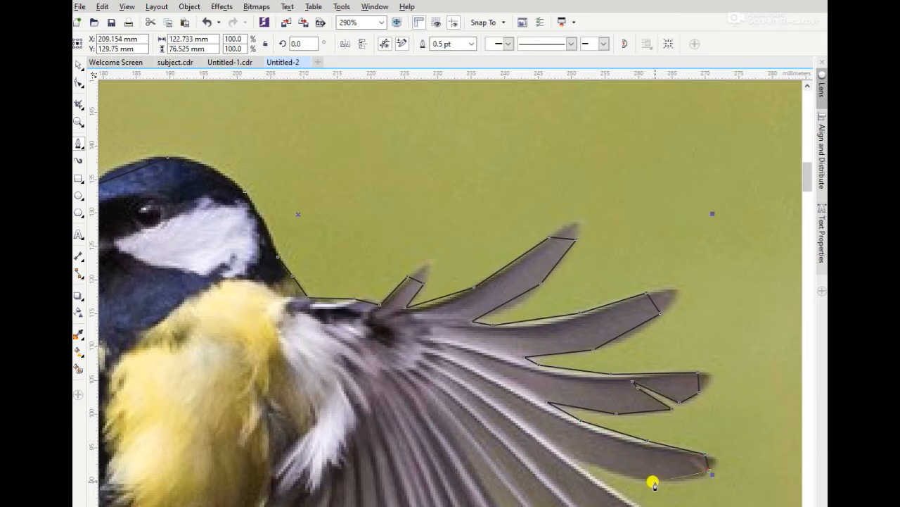
pyautogui.click(654, 479)
# - Trace the sixth feather of the right wing from its upper notch around the tip to the notch beneath it
pyautogui.scroll(-5, 563, 456)
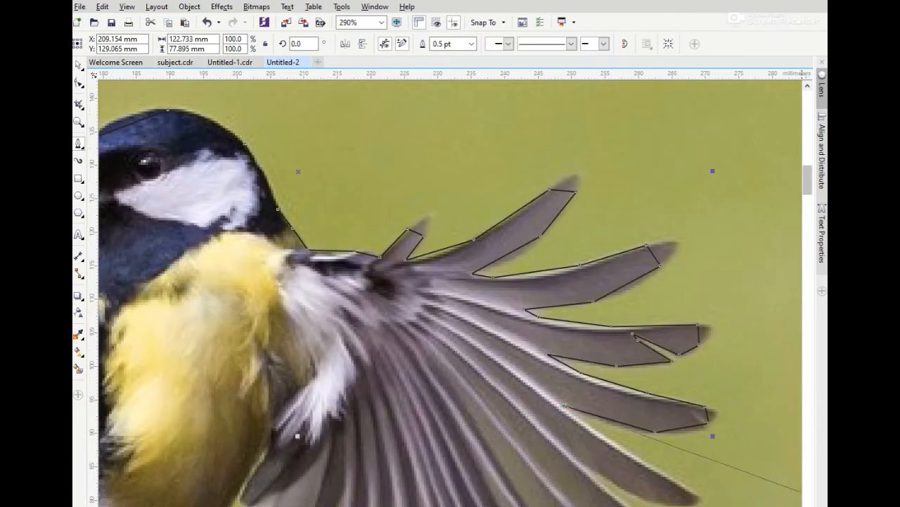
pyautogui.click(582, 133)
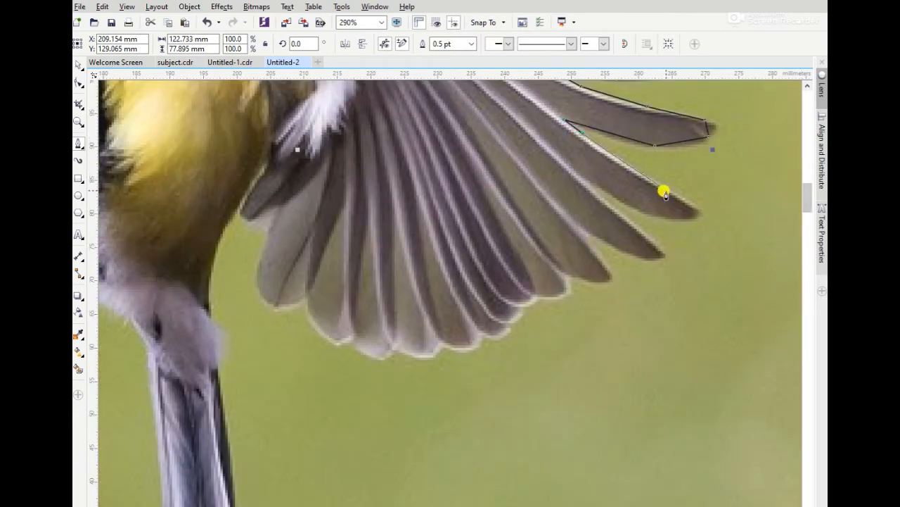
pyautogui.click(667, 188)
pyautogui.click(674, 218)
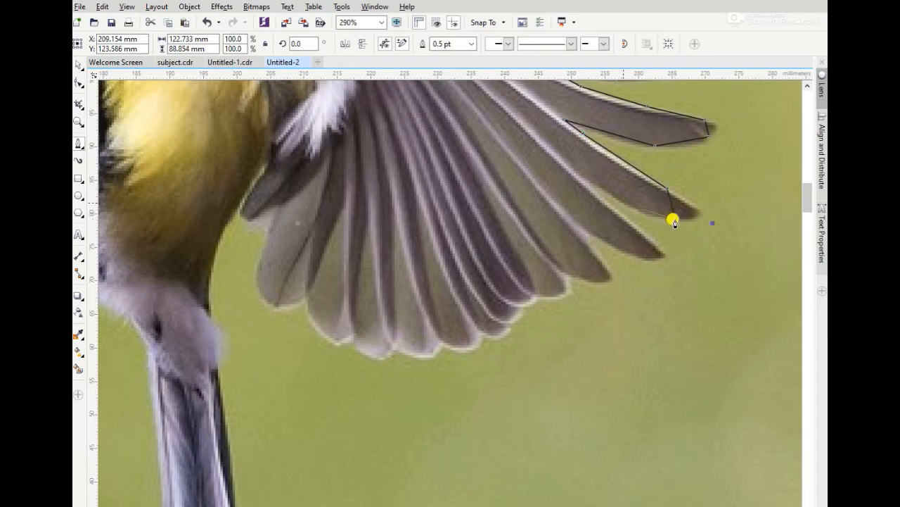
pyautogui.click(578, 174)
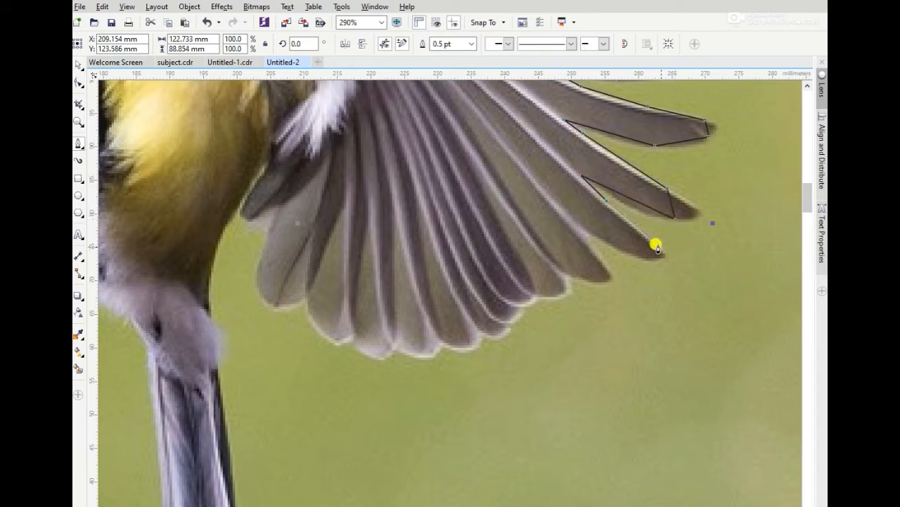
# - Carry the outline around the right wing's seventh and eighth feather tips, including the notch between them
pyautogui.click(654, 244)
pyautogui.click(646, 259)
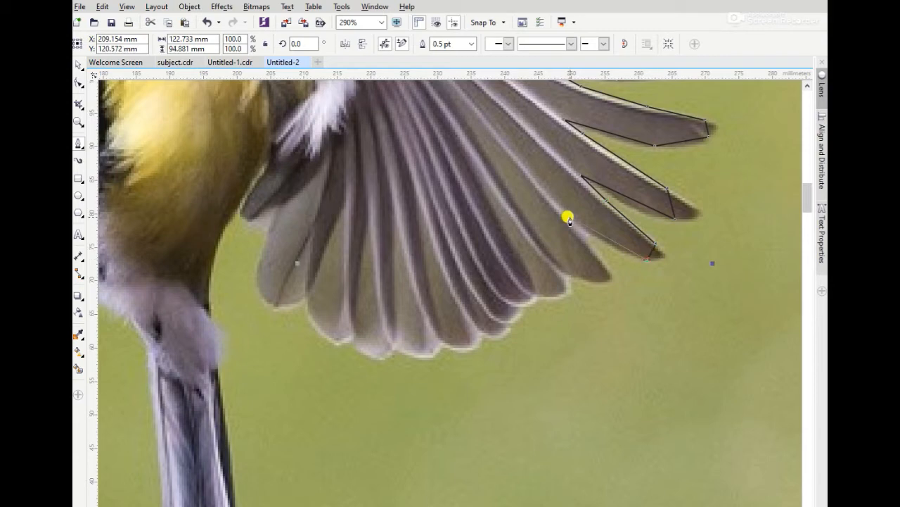
pyautogui.click(570, 215)
pyautogui.click(599, 256)
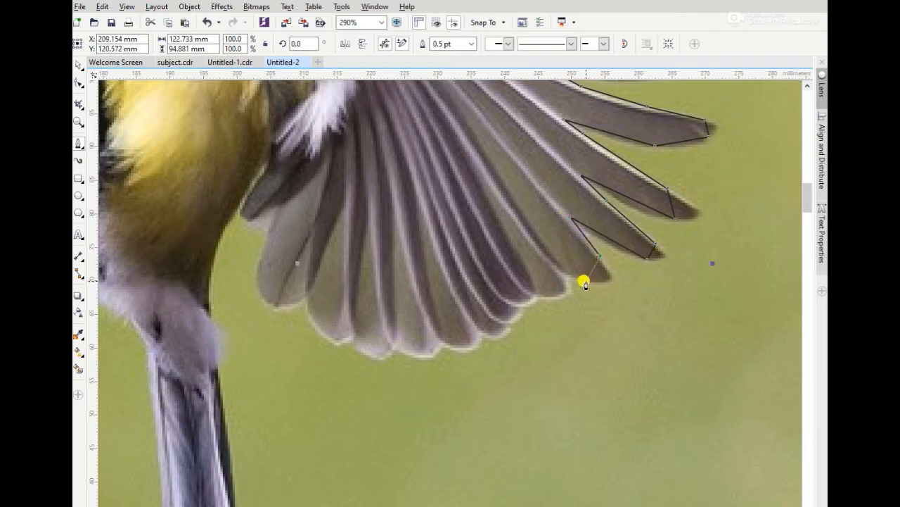
pyautogui.click(586, 280)
pyautogui.click(565, 276)
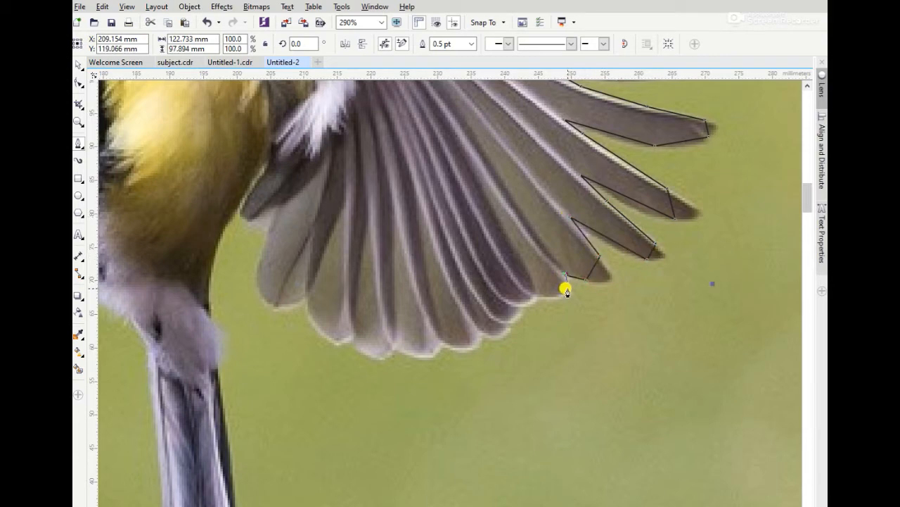
# - Trace the scalloped lower edge of the right wing with short segments between the overlapping feather tips
pyautogui.click(534, 296)
pyautogui.click(519, 306)
pyautogui.click(509, 322)
pyautogui.click(481, 336)
pyautogui.click(442, 345)
pyautogui.click(396, 347)
pyautogui.click(354, 340)
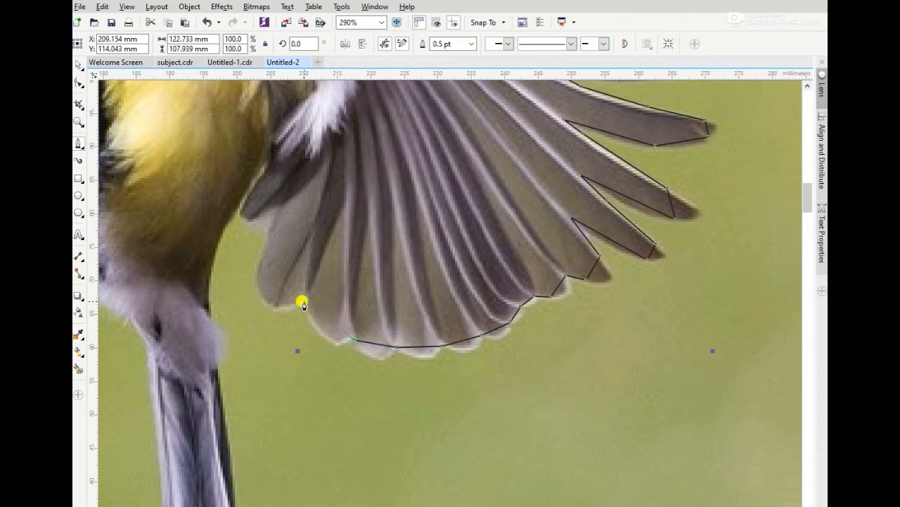
# - Outline the right wing's innermost feathers up to the body, and follow the body's edge down to the tail base
pyautogui.click(313, 325)
pyautogui.click(306, 300)
pyautogui.click(259, 290)
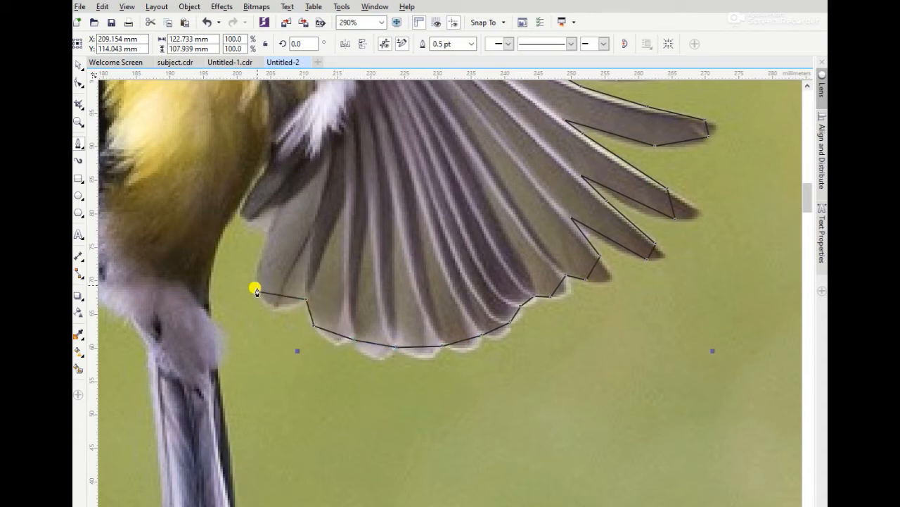
pyautogui.click(271, 223)
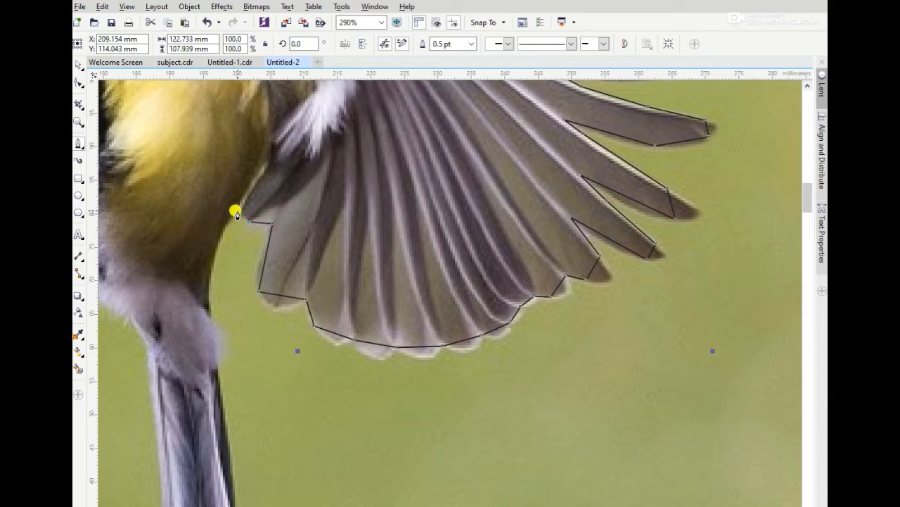
pyautogui.click(237, 212)
pyautogui.click(209, 291)
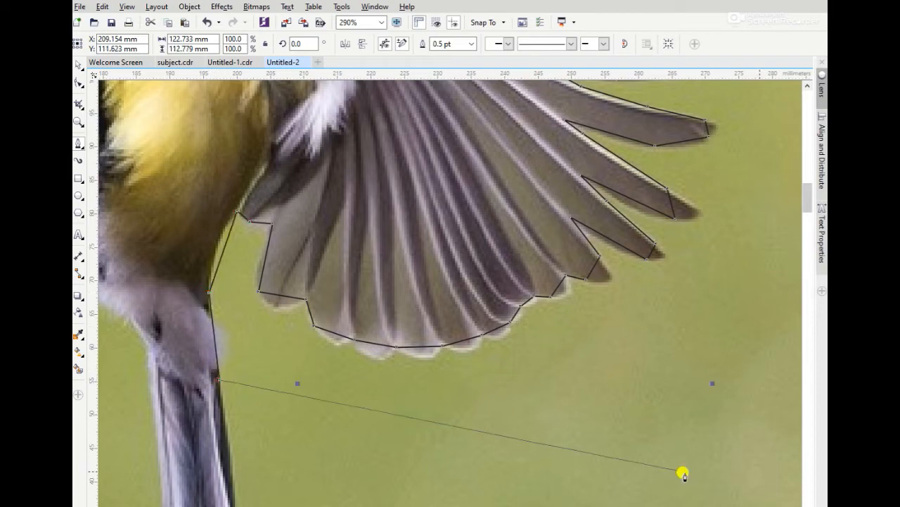
# - Trace the right edge of the tail and continue around its forked tip
pyautogui.scroll(-4, 683, 472)
pyautogui.click(233, 222)
pyautogui.click(241, 282)
pyautogui.click(216, 303)
pyautogui.click(203, 288)
pyautogui.click(180, 292)
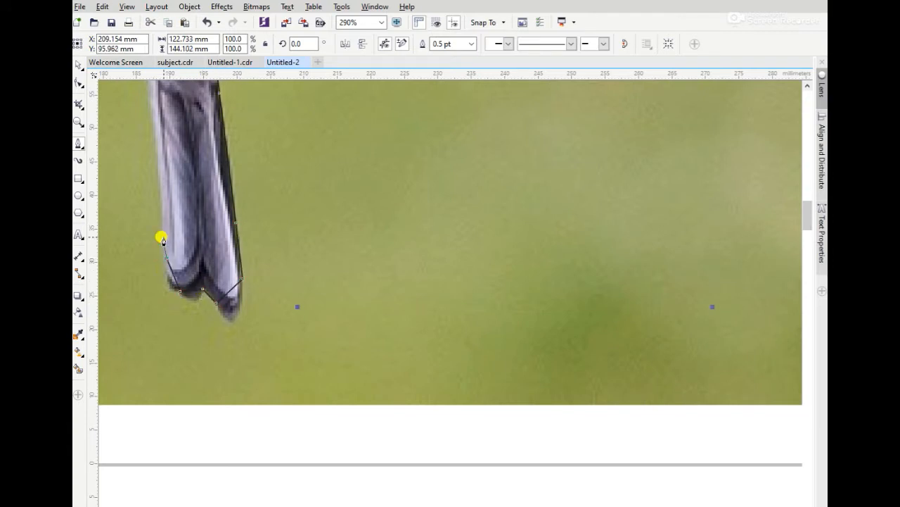
# - Trace the tail's left edge back up to the body and along the underside to the base of the legs
pyautogui.click(161, 232)
pyautogui.click(151, 97)
pyautogui.click(807, 85)
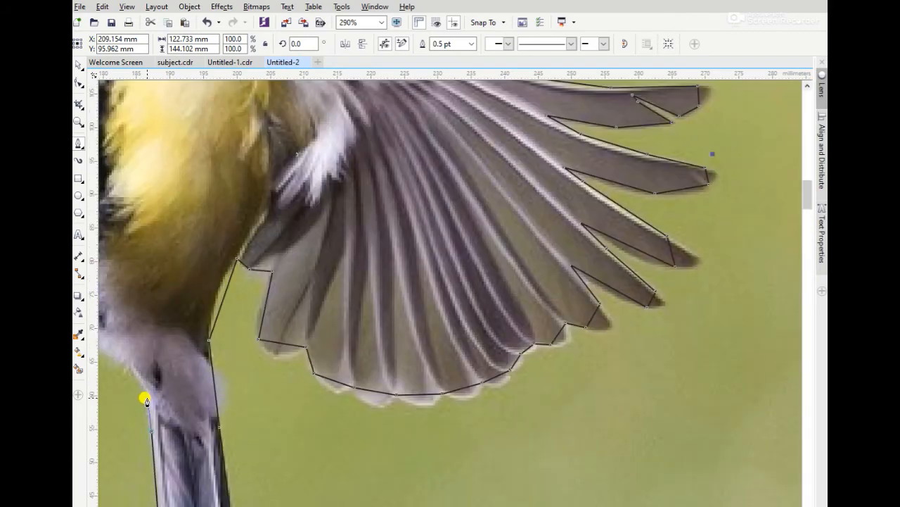
pyautogui.click(147, 398)
pyautogui.hscroll(-6, 450, 292)
pyautogui.click(553, 360)
pyautogui.click(504, 319)
pyautogui.click(468, 266)
pyautogui.click(454, 237)
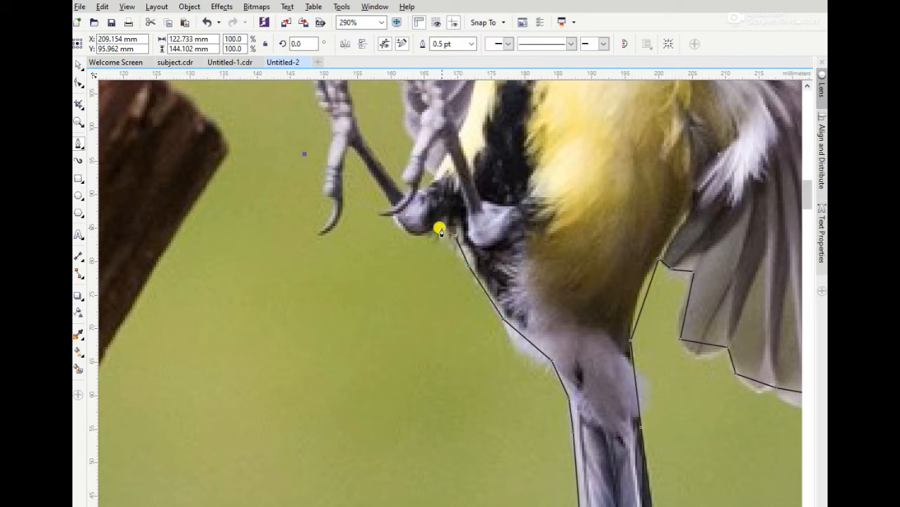
# - Outline the underside of the outstretched leg, around its lower claw and up the foot's outer edge
pyautogui.click(440, 228)
pyautogui.click(389, 216)
pyautogui.click(358, 155)
pyautogui.click(346, 151)
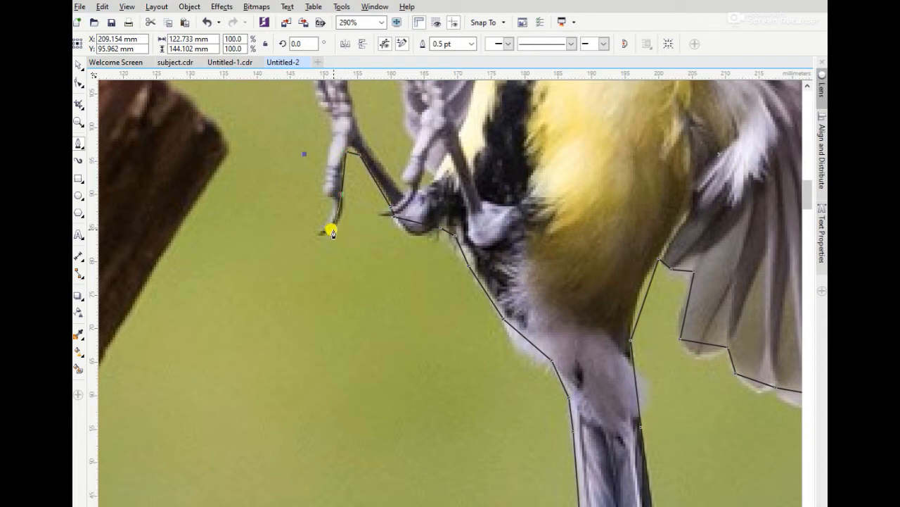
pyautogui.click(330, 232)
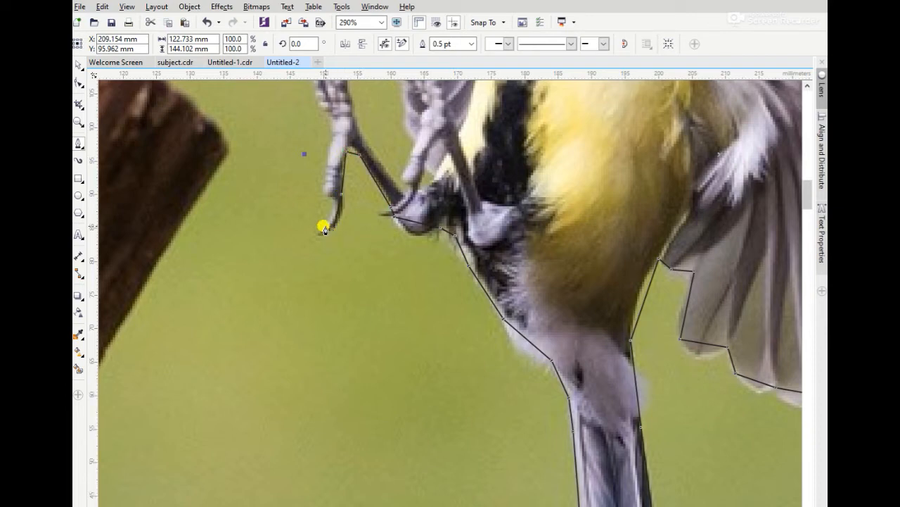
pyautogui.click(326, 186)
pyautogui.click(328, 168)
pyautogui.click(336, 134)
pyautogui.click(332, 119)
# - Continue the outline up the outstretched foot and around its outermost upper toe and claw
pyautogui.click(806, 86)
pyautogui.click(806, 86)
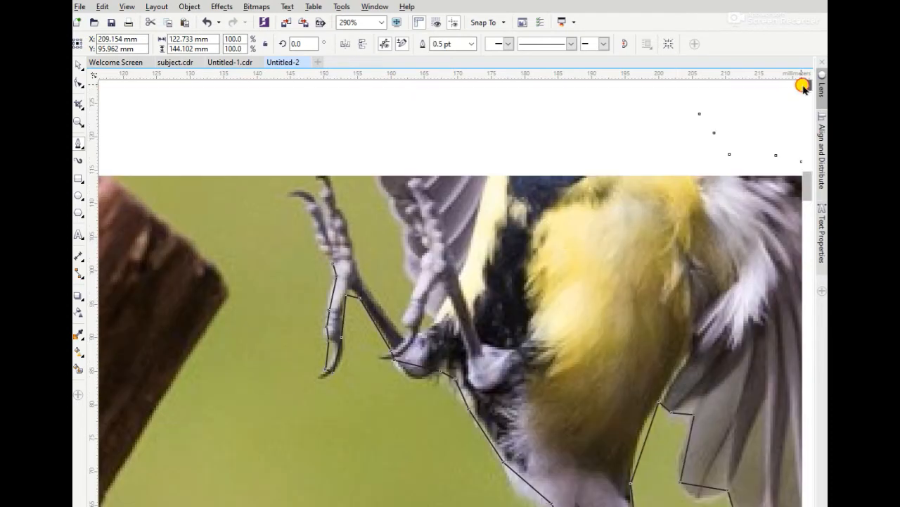
pyautogui.click(803, 86)
pyautogui.click(326, 399)
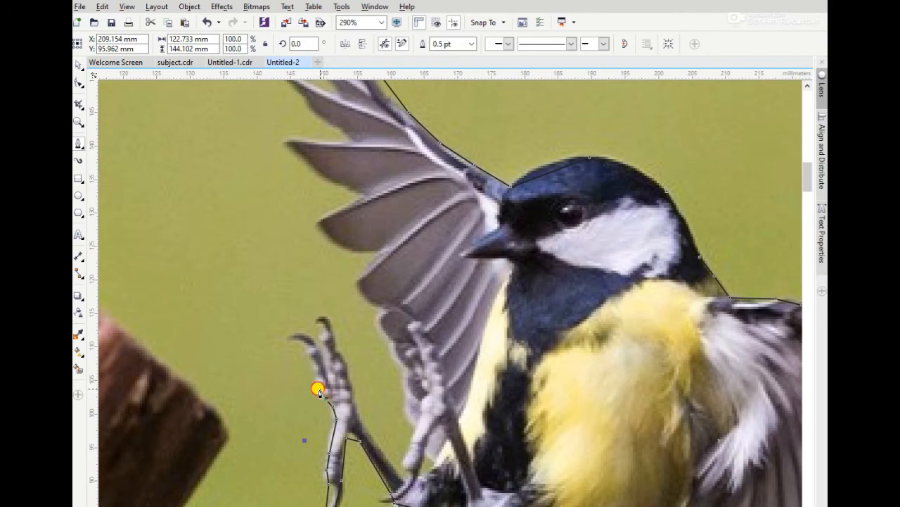
pyautogui.click(307, 348)
pyautogui.click(293, 337)
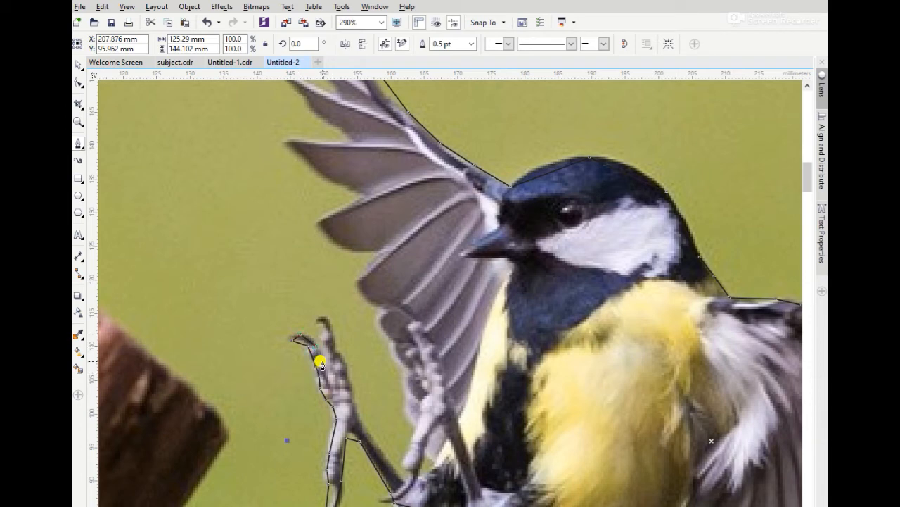
# - Trace the outstretched foot's second upper toe and return down the leg's inner edge to the other foot
pyautogui.click(320, 344)
pyautogui.click(325, 330)
pyautogui.click(325, 321)
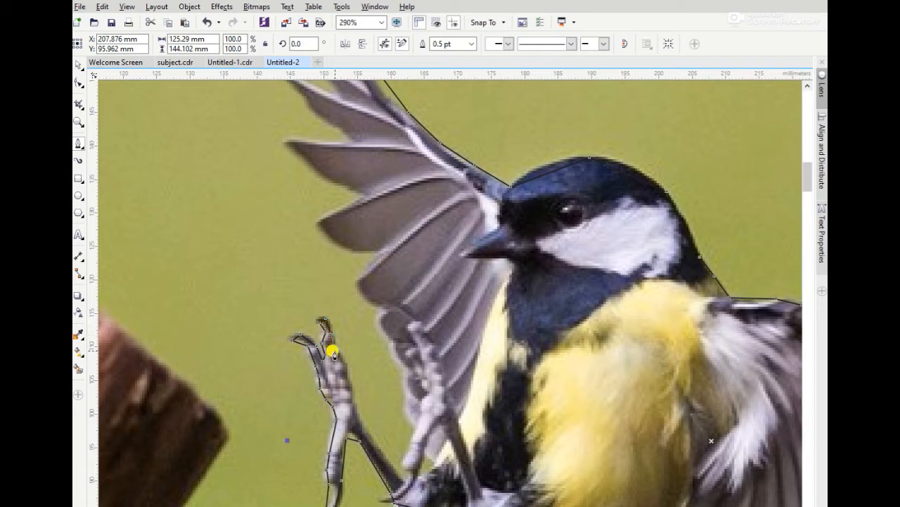
pyautogui.click(360, 439)
pyautogui.click(398, 477)
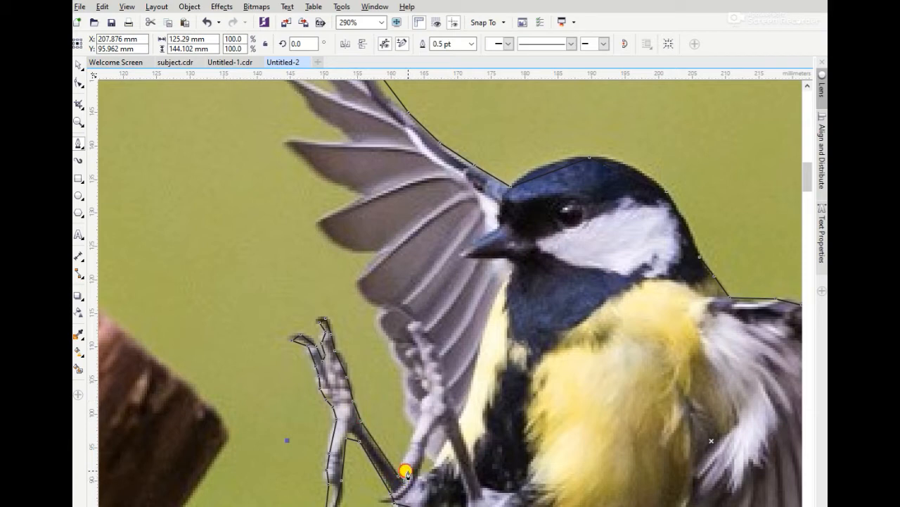
# - Trace the second foot's outer edge and the left wing's lowest feathers up to the next feather notch
pyautogui.click(415, 427)
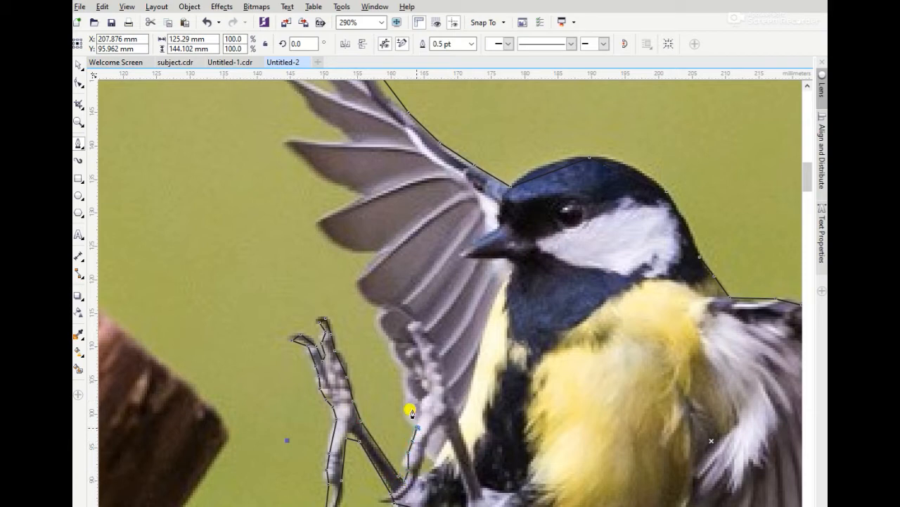
pyautogui.click(406, 394)
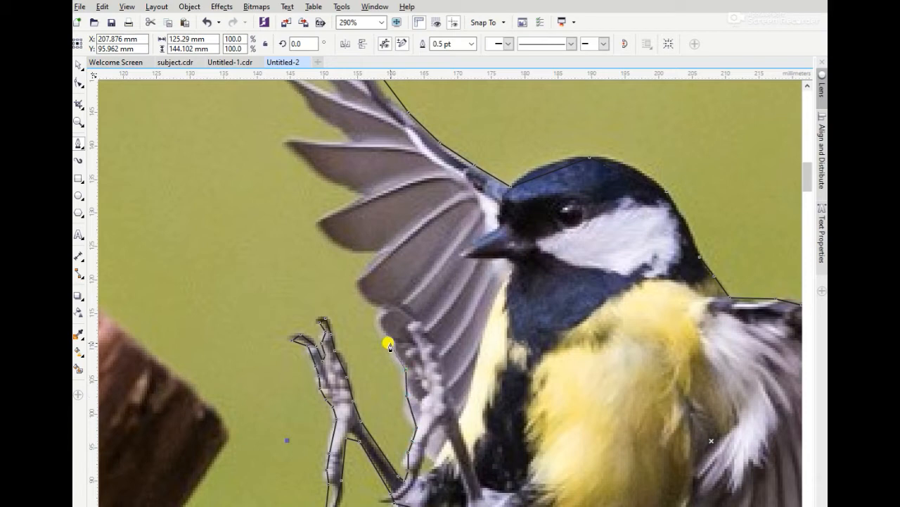
pyautogui.click(383, 310)
pyautogui.click(363, 275)
pyautogui.click(380, 251)
# - Outline the left wing's two broad middle feathers, including their tips and the notches between them
pyautogui.click(324, 235)
pyautogui.click(329, 212)
pyautogui.click(362, 196)
pyautogui.click(314, 171)
pyautogui.click(300, 141)
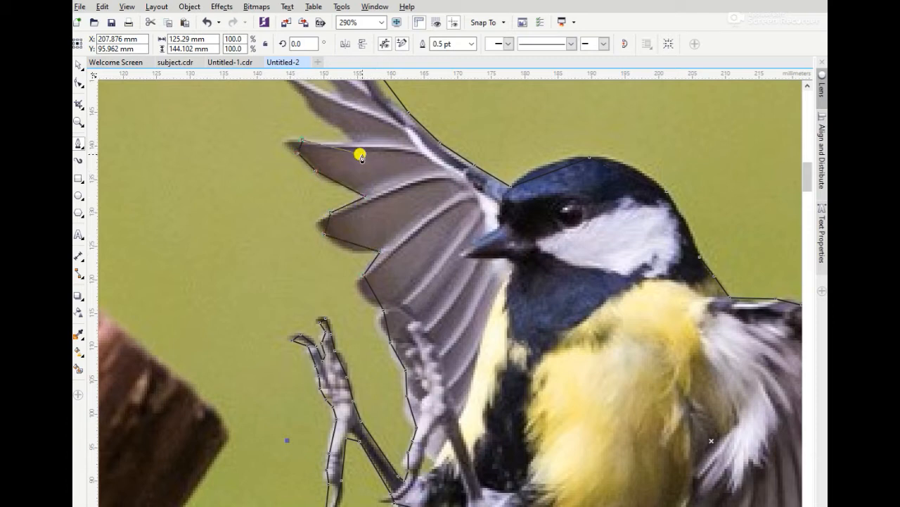
pyautogui.click(351, 145)
# - Trace the next feather up on the left wing, around its pointed tip and back to the notch above it
pyautogui.click(312, 115)
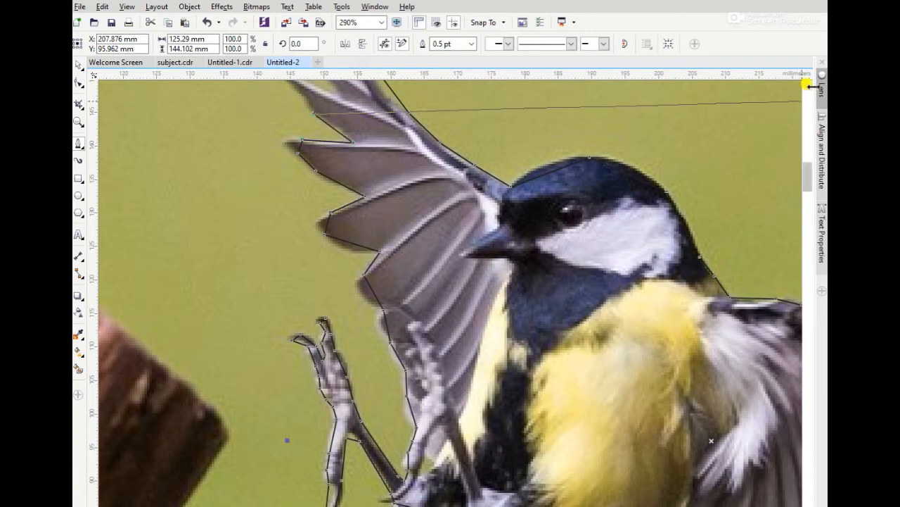
pyautogui.click(808, 85)
pyautogui.click(807, 86)
pyautogui.click(298, 377)
pyautogui.click(288, 355)
pyautogui.click(334, 381)
# - Outline the slender feather on the left wing along both edges down to the notch beside the top feathers
pyautogui.click(337, 374)
pyautogui.click(296, 329)
pyautogui.click(261, 277)
pyautogui.click(266, 263)
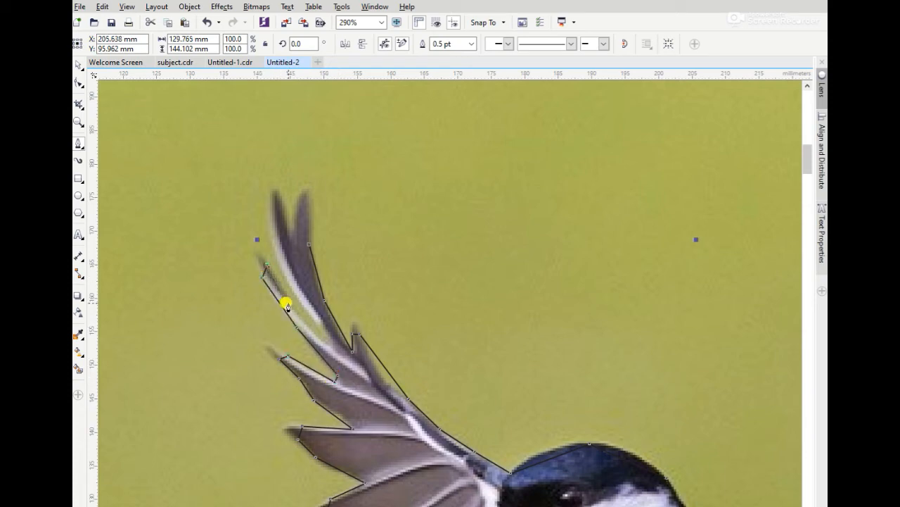
pyautogui.click(287, 307)
pyautogui.click(318, 334)
# - Trace the left wing's two topmost feather tips and close the bird outline at its starting node
pyautogui.click(281, 270)
pyautogui.click(271, 212)
pyautogui.click(282, 210)
pyautogui.click(294, 235)
pyautogui.click(296, 205)
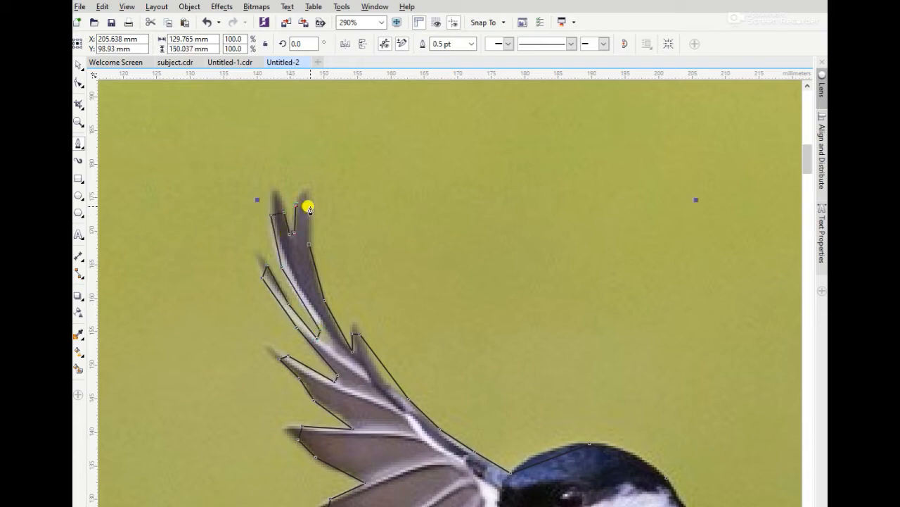
pyautogui.click(310, 206)
pyautogui.doubleClick(307, 245)
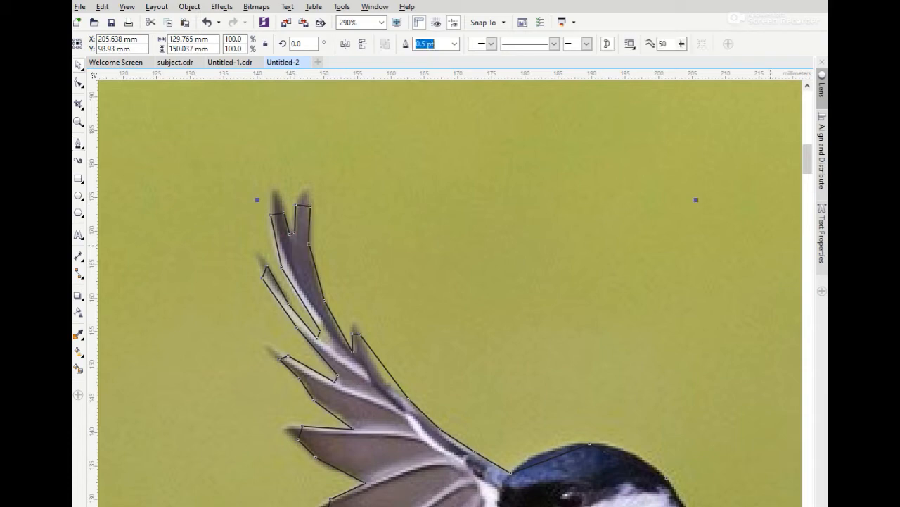
# - Select all nodes of the closed bird outline with the Shape tool and convert its segments to curves
pyautogui.scroll(-4, 281, 226)
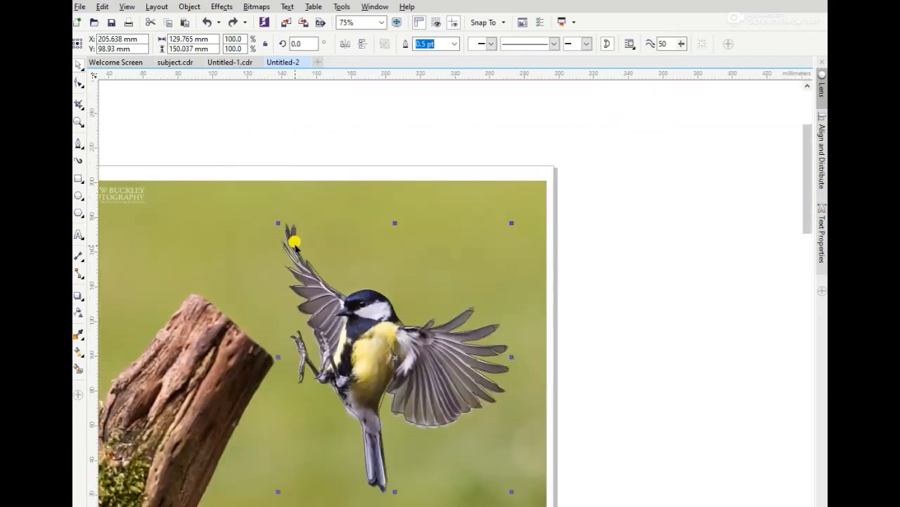
pyautogui.click(78, 83)
pyautogui.moveTo(195, 145); pyautogui.dragTo(521, 494)
pyautogui.click(240, 45)
pyautogui.press('z')
pyautogui.moveTo(323, 268); pyautogui.dragTo(482, 361)
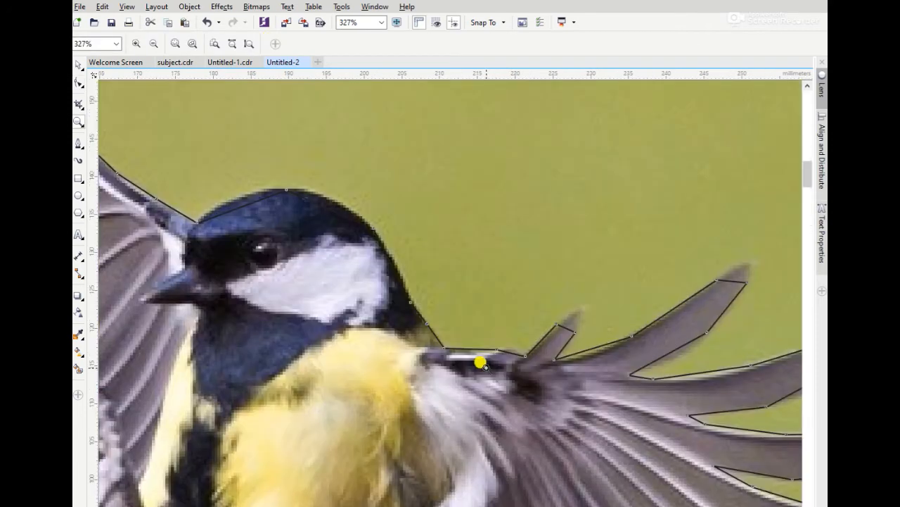
# - Bend the outline segments over the head, down the nape and along the right wing's shoulder to follow the bird's contour
pyautogui.press('space')
pyautogui.press('F10')
pyautogui.click(393, 263)
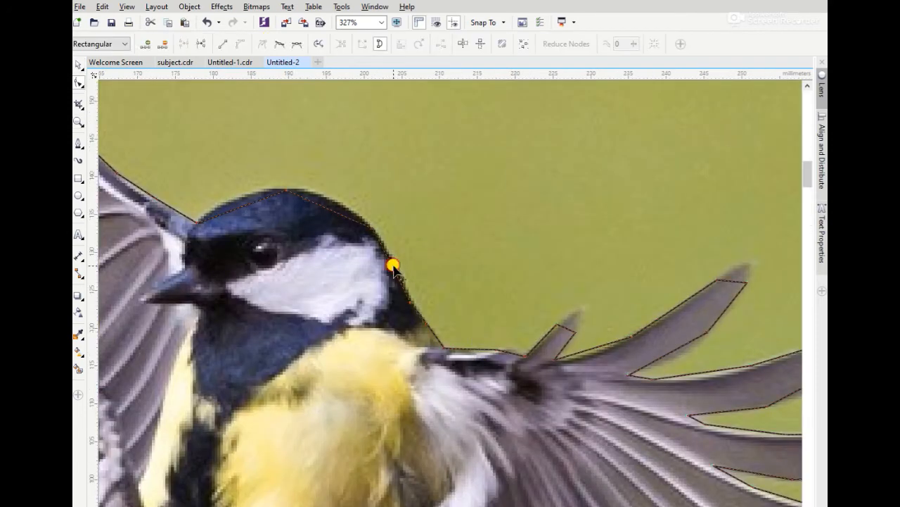
pyautogui.moveTo(397, 265); pyautogui.dragTo(333, 199)
pyautogui.moveTo(247, 204); pyautogui.dragTo(242, 195)
pyautogui.moveTo(486, 349); pyautogui.dragTo(509, 349)
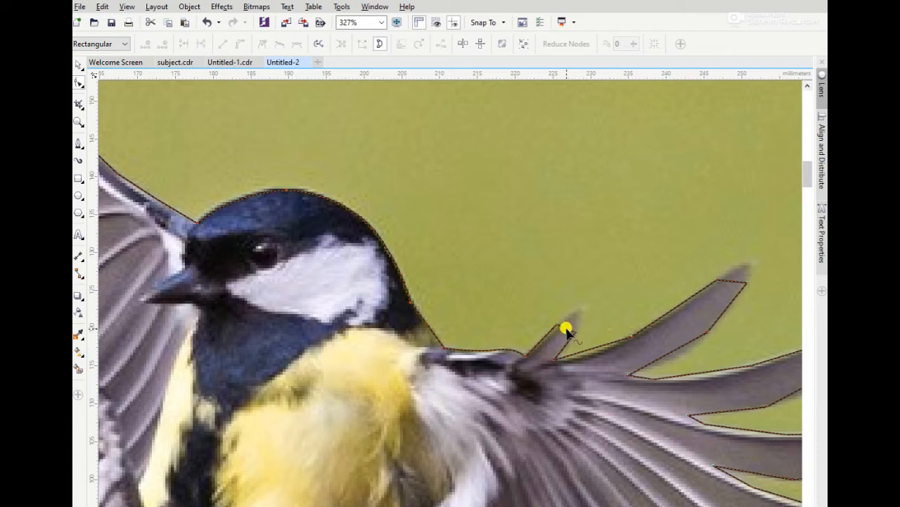
# - Curve the outline around the right wing's small upper feather and the long feather beside it, fitting their rounded tips and edges
pyautogui.click(577, 331)
pyautogui.moveTo(586, 299); pyautogui.dragTo(588, 306)
pyautogui.moveTo(733, 282); pyautogui.dragTo(746, 262)
pyautogui.moveTo(605, 345); pyautogui.dragTo(598, 352)
pyautogui.moveTo(667, 313); pyautogui.dragTo(672, 315)
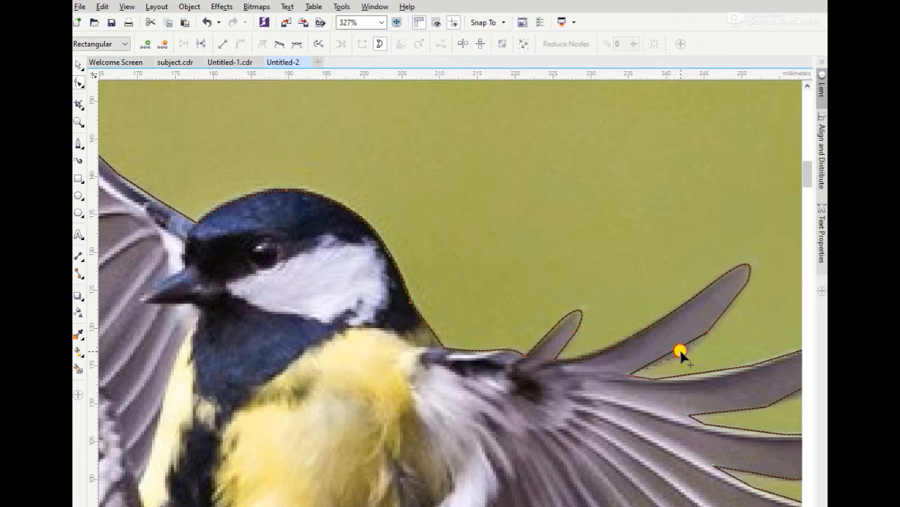
pyautogui.click(626, 374)
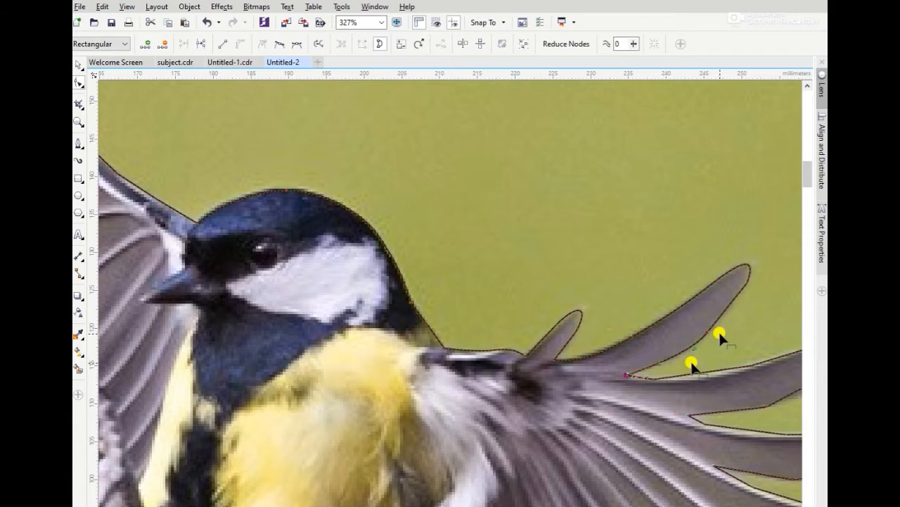
# - Extend and curve the outline around the right wing's second long feather, fitting its tip and both edges
pyautogui.hscroll(5, 450, 293)
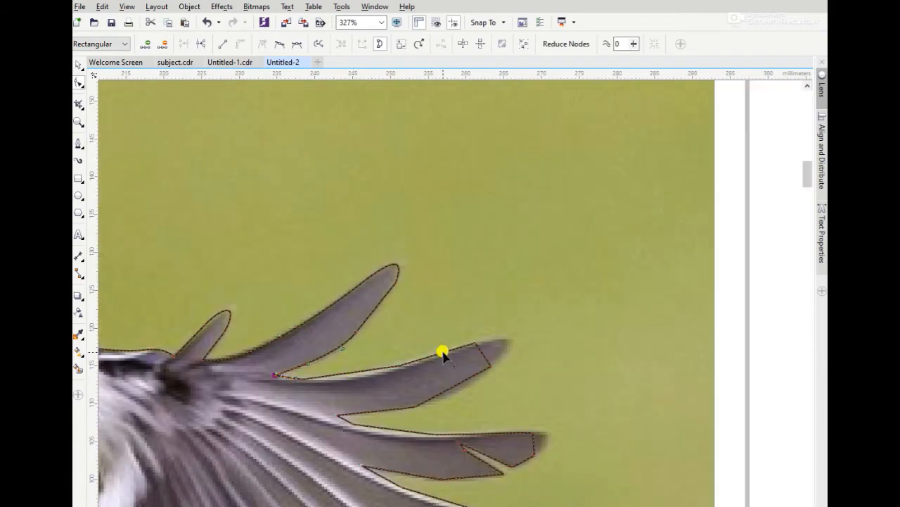
pyautogui.click(492, 353)
pyautogui.moveTo(509, 338); pyautogui.dragTo(508, 339)
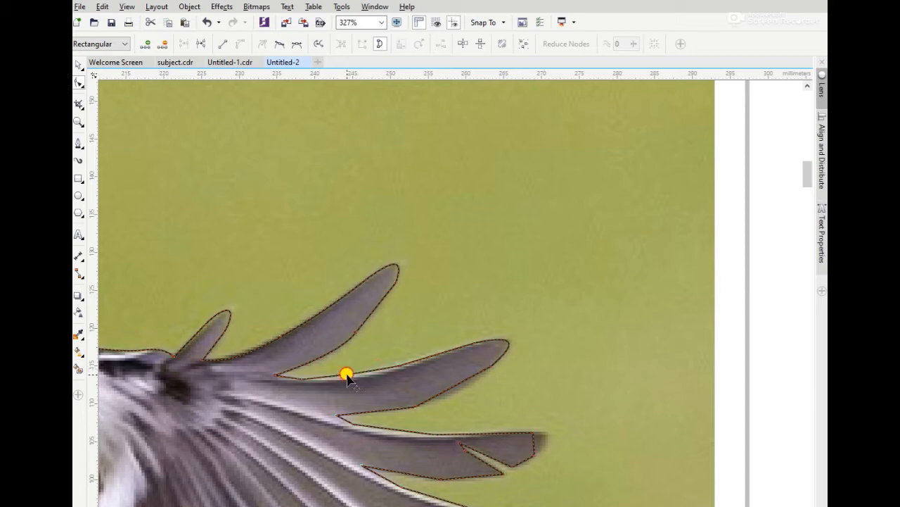
pyautogui.moveTo(347, 375); pyautogui.dragTo(336, 380)
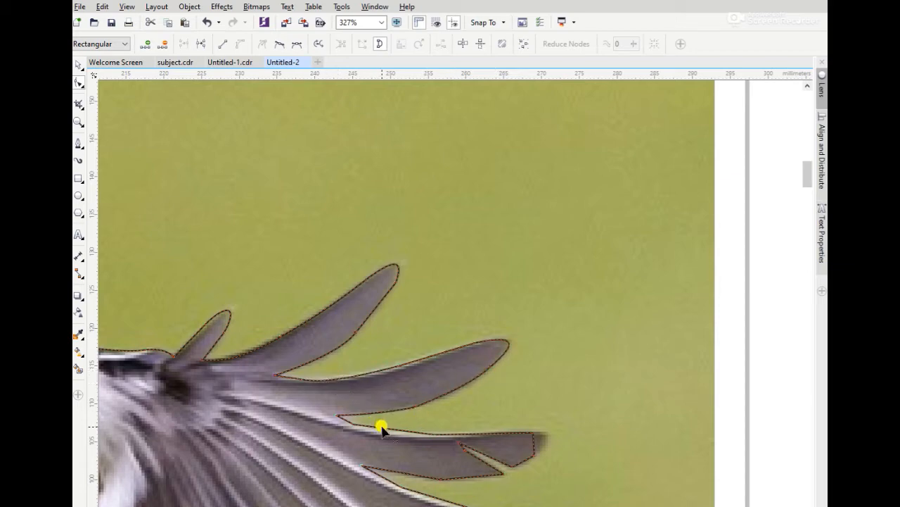
# - Fit the outline to the right wing's third long feather, rounding its tip, the notch above it and its lower edges
pyautogui.doubleClick(355, 423)
pyautogui.moveTo(363, 425); pyautogui.dragTo(362, 426)
pyautogui.moveTo(531, 439); pyautogui.dragTo(544, 445)
pyautogui.click(500, 459)
pyautogui.click(421, 473)
pyautogui.moveTo(421, 474); pyautogui.dragTo(499, 461)
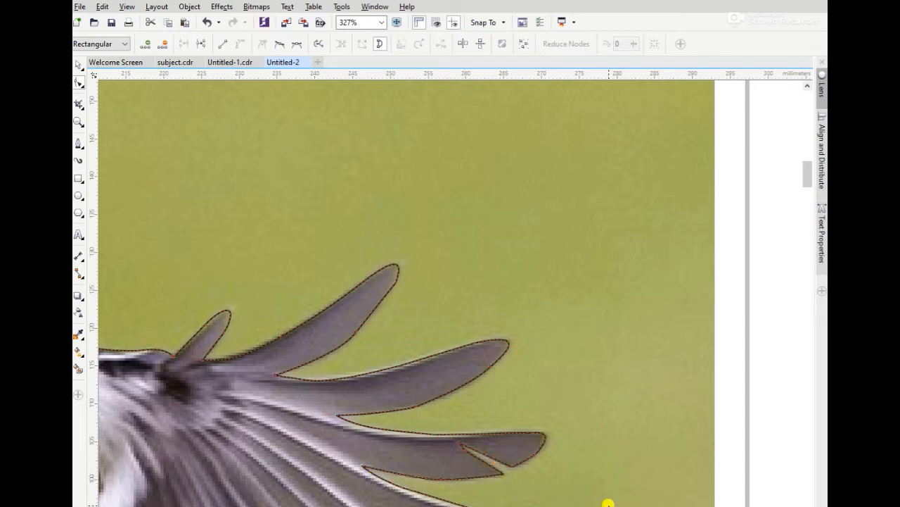
# - Curve the outline around the next two long feathers down the right wing, fitting their tips and lower edges
pyautogui.scroll(-5, 407, 294)
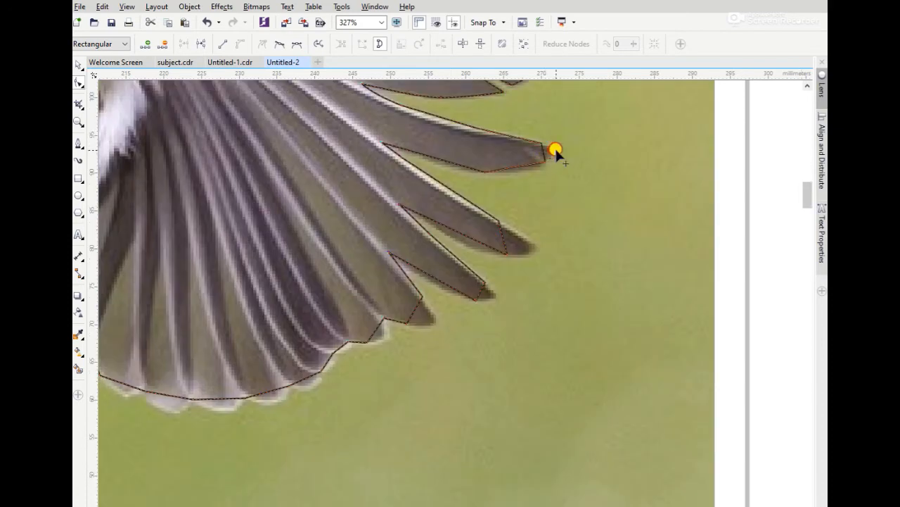
pyautogui.moveTo(525, 166); pyautogui.dragTo(527, 167)
pyautogui.moveTo(451, 158); pyautogui.dragTo(454, 163)
pyautogui.moveTo(504, 239); pyautogui.dragTo(535, 245)
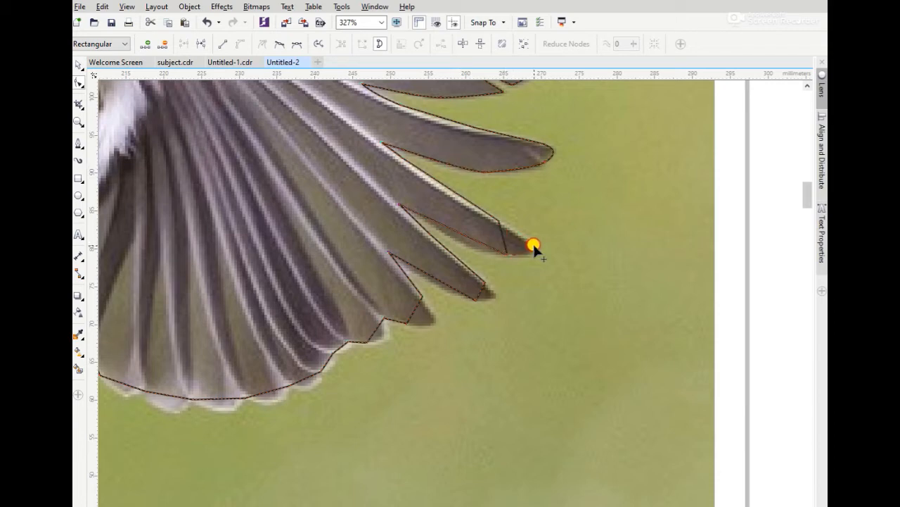
pyautogui.moveTo(499, 220); pyautogui.dragTo(498, 213)
pyautogui.click(498, 216)
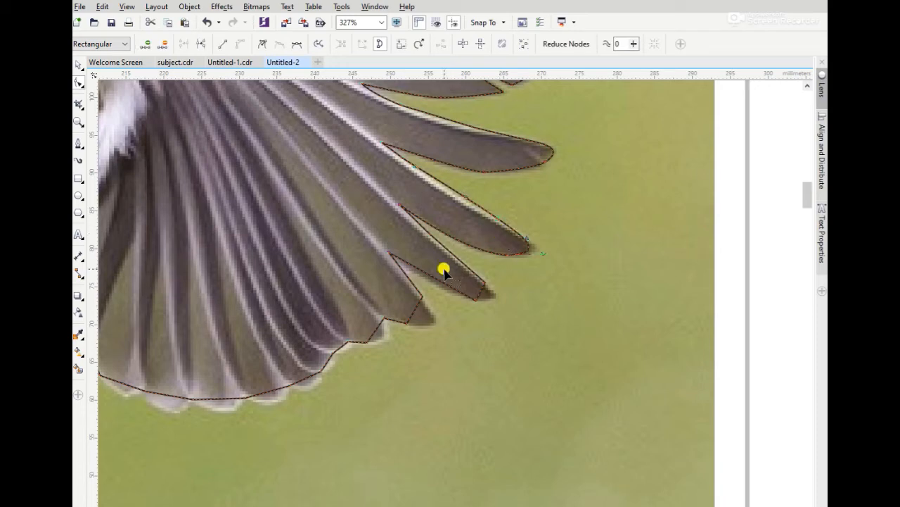
# - Fit the outline to the right wing's lower pointed feathers and bend the segments along the neighbouring scalloped feather ends
pyautogui.click(486, 288)
pyautogui.click(487, 282)
pyautogui.moveTo(446, 283); pyautogui.dragTo(434, 318)
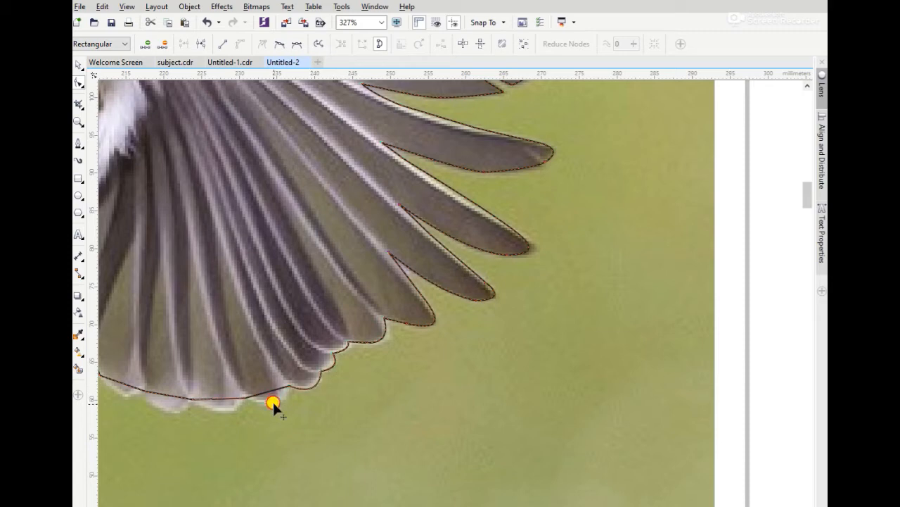
pyautogui.click(219, 397)
pyautogui.moveTo(221, 397); pyautogui.dragTo(227, 411)
# - Bend the remaining segments along the right wing's lower edge into scallops, up to the feathers nearest the body
pyautogui.hscroll(-5, 645, 389)
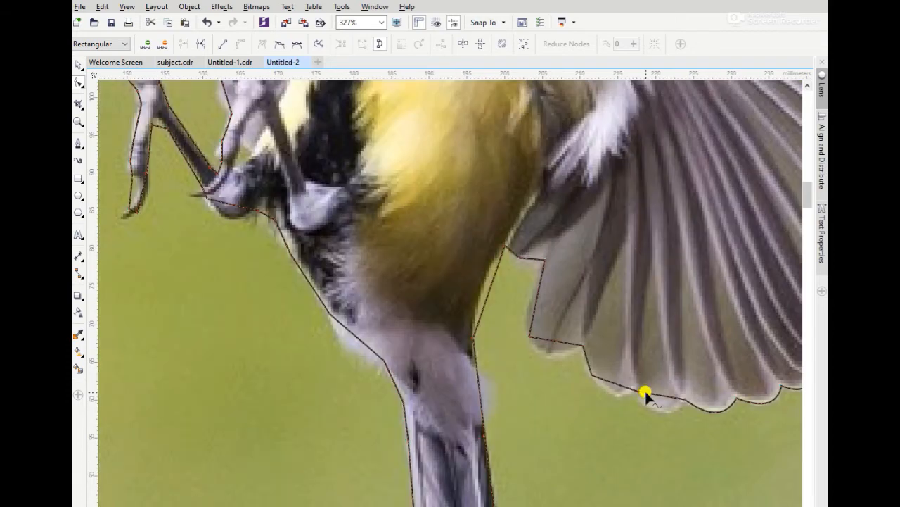
pyautogui.click(681, 401)
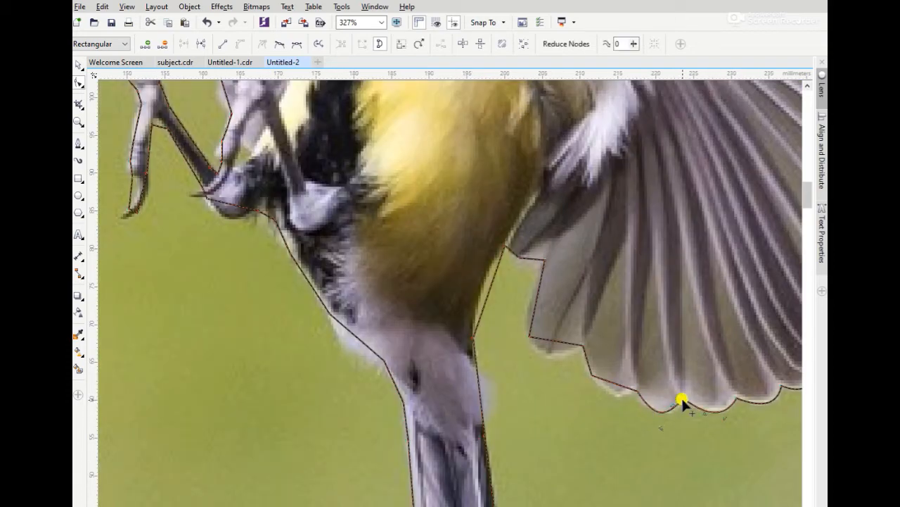
pyautogui.moveTo(680, 408); pyautogui.dragTo(646, 422)
pyautogui.click(614, 381)
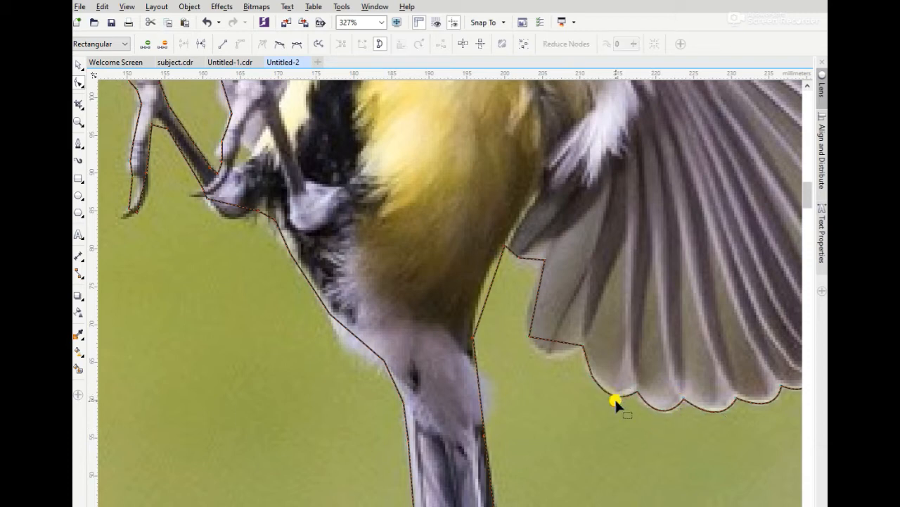
pyautogui.moveTo(550, 353); pyautogui.dragTo(533, 264)
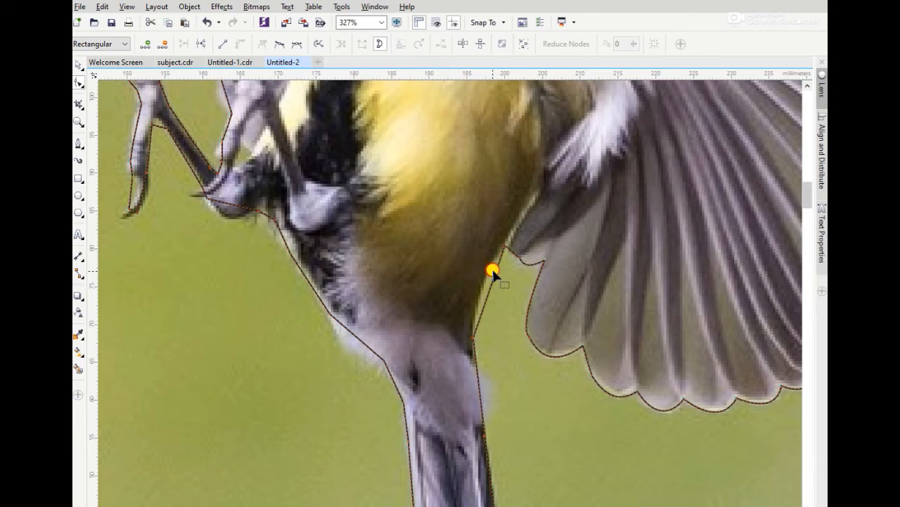
# - Curve the outline along the right flank, reposition the notch node under the wing, and fit both sides of the tail base
pyautogui.moveTo(493, 272); pyautogui.dragTo(509, 251)
pyautogui.click(505, 247)
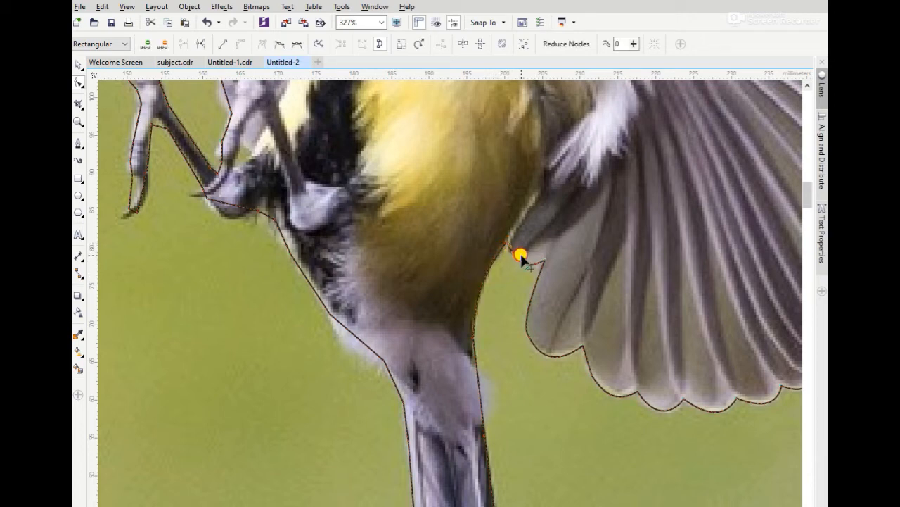
pyautogui.click(512, 253)
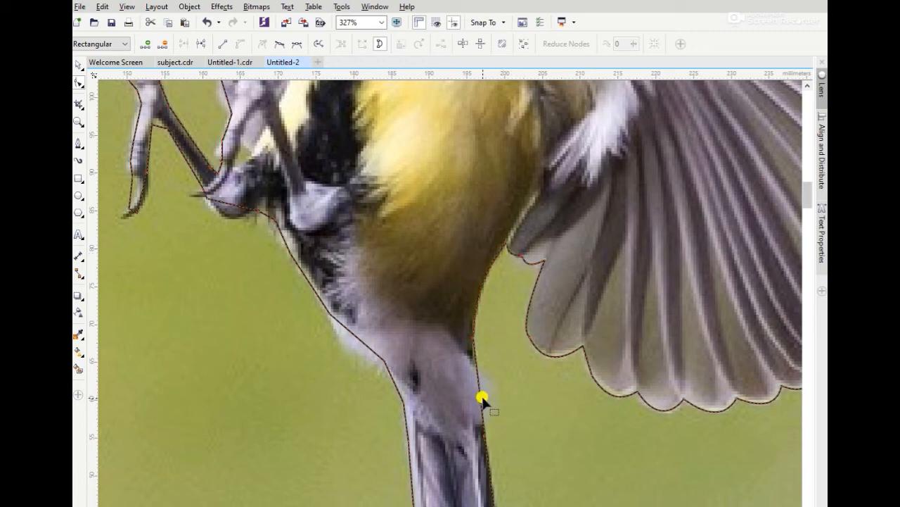
pyautogui.moveTo(482, 394); pyautogui.dragTo(483, 394)
pyautogui.moveTo(397, 387); pyautogui.dragTo(401, 385)
pyautogui.moveTo(366, 346); pyautogui.dragTo(364, 351)
# - Bend the outline segments around the two rounded feather ends at the tail's tip
pyautogui.scroll(-6, 498, 233)
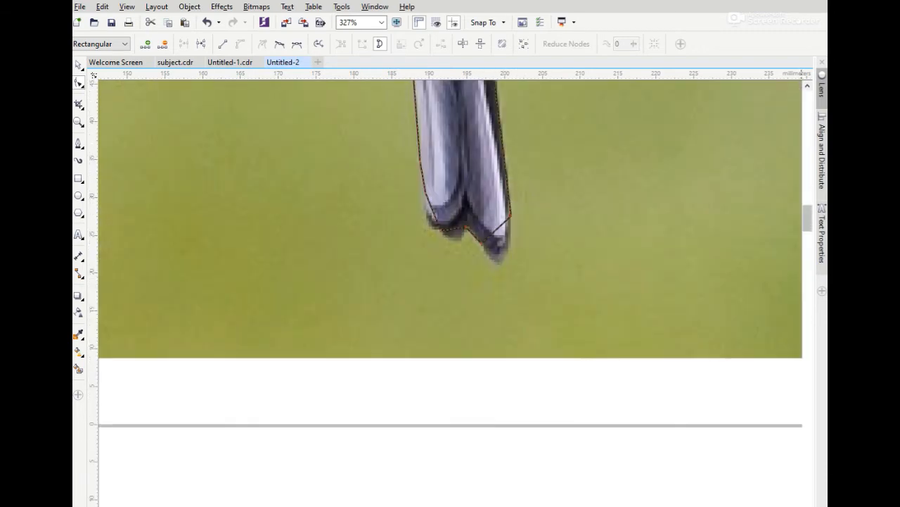
pyautogui.moveTo(501, 252); pyautogui.dragTo(502, 259)
pyautogui.click(456, 230)
pyautogui.moveTo(432, 214); pyautogui.dragTo(395, 236)
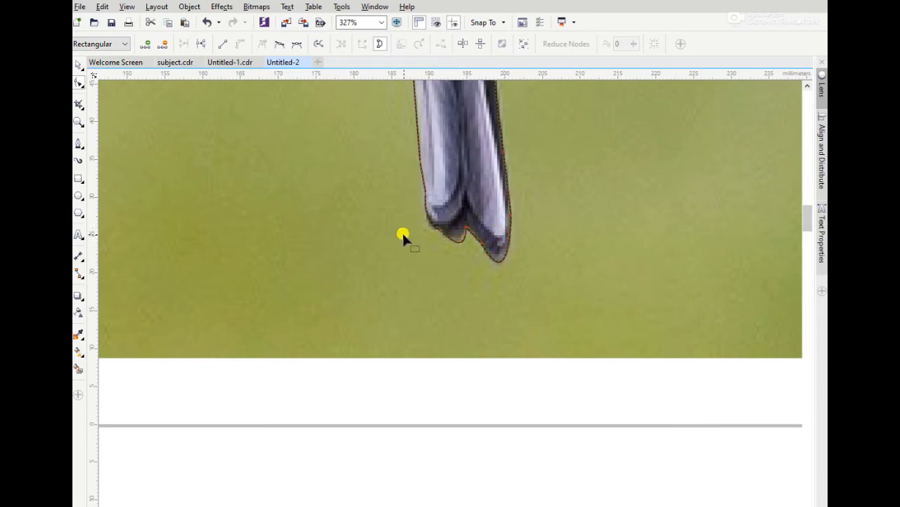
# - Curve the outline along the lower belly and around the joint at the base of the outstretched leg
pyautogui.click(805, 88)
pyautogui.click(357, 441)
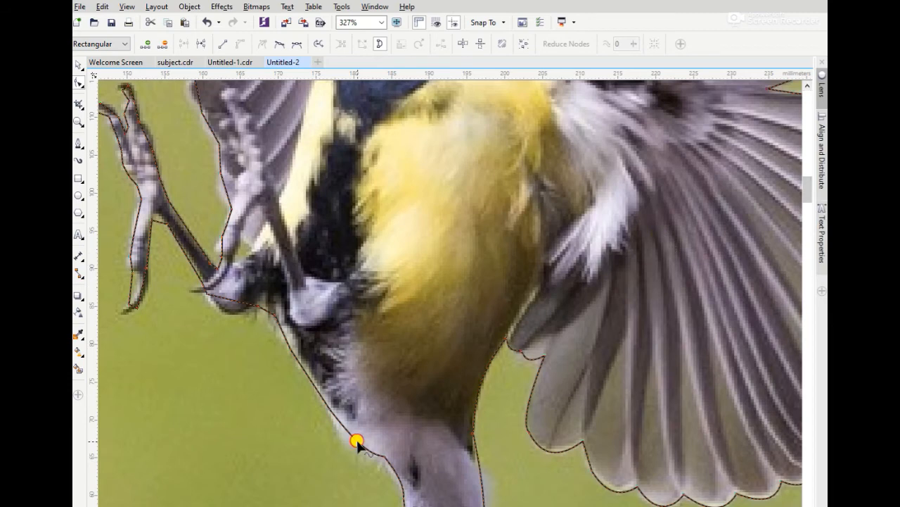
pyautogui.click(261, 304)
pyautogui.click(222, 298)
pyautogui.moveTo(221, 310); pyautogui.dragTo(219, 311)
# - Fit the outline to the outstretched leg and foot, curving it around the claws and toes
pyautogui.moveTo(190, 263); pyautogui.dragTo(193, 264)
pyautogui.moveTo(161, 222); pyautogui.dragTo(160, 215)
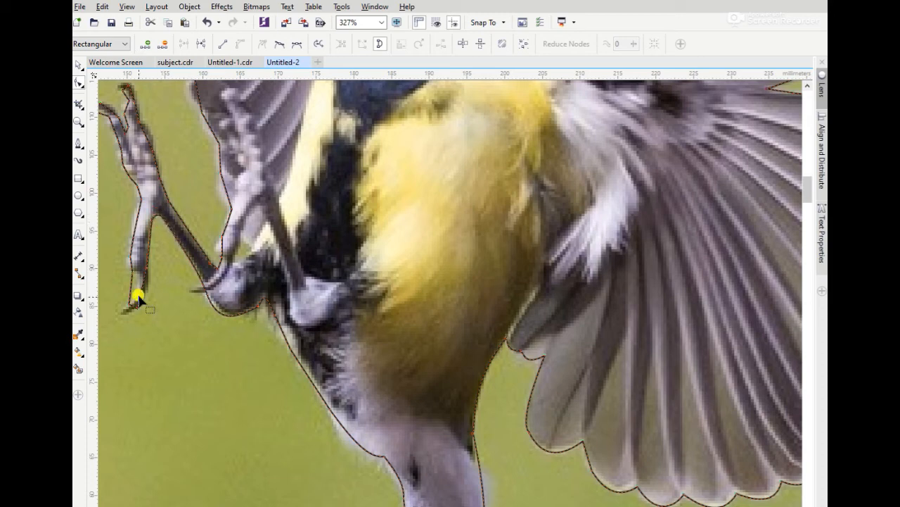
pyautogui.moveTo(131, 308); pyautogui.dragTo(135, 220)
pyautogui.hscroll(-3, 450, 292)
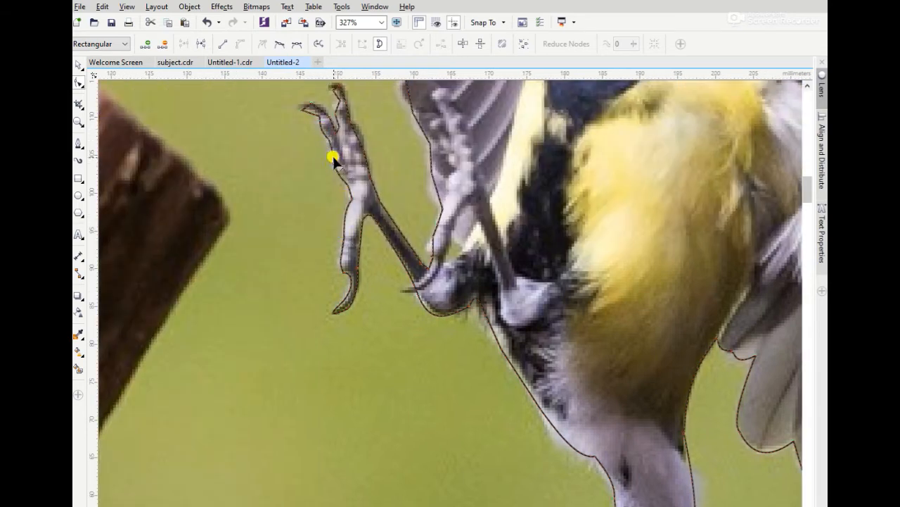
pyautogui.moveTo(330, 157); pyautogui.dragTo(320, 107)
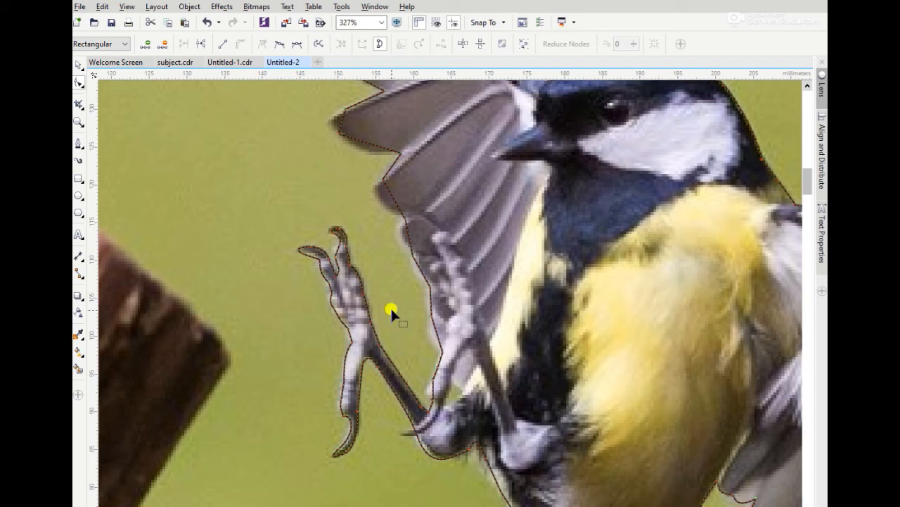
# - Curve the outline beside the second foot and around the left wing's lower rounded feathers
pyautogui.click(437, 365)
pyautogui.click(437, 333)
pyautogui.click(431, 303)
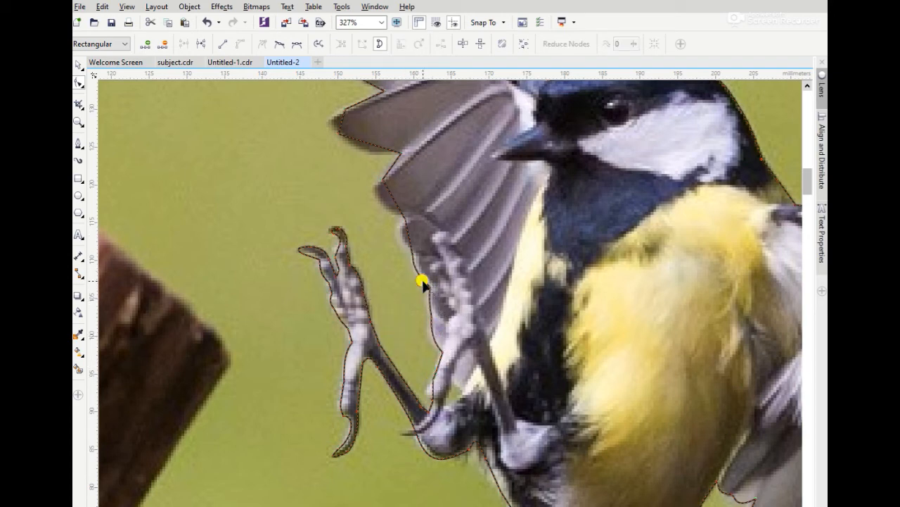
pyautogui.moveTo(399, 233); pyautogui.dragTo(397, 229)
pyautogui.moveTo(388, 193)
pyautogui.mouseDown()
pyautogui.moveTo(377, 194)
pyautogui.moveTo(377, 181)
pyautogui.mouseUp()
pyautogui.moveTo(368, 145); pyautogui.dragTo(331, 124)
# - Fit the outline to the left wing's middle feathers, extending the pointed tip and adjusting the notch above it
pyautogui.click(808, 85)
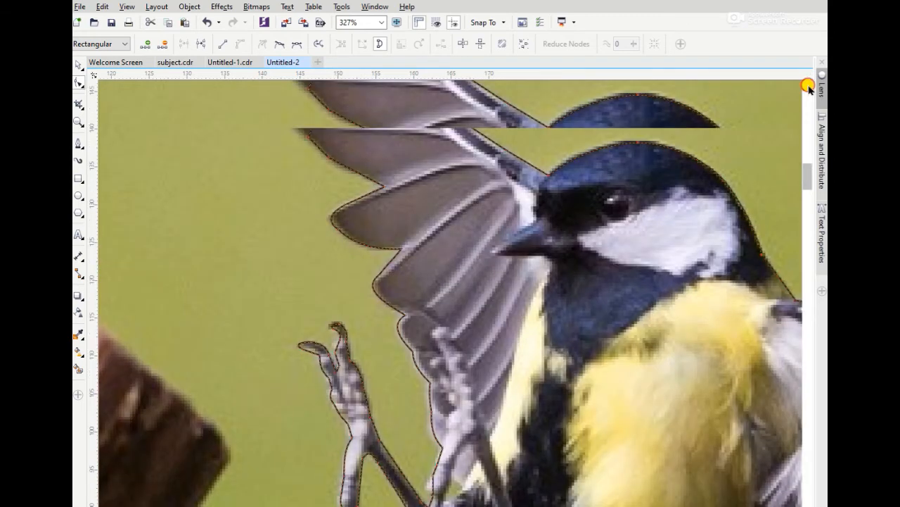
pyautogui.click(808, 85)
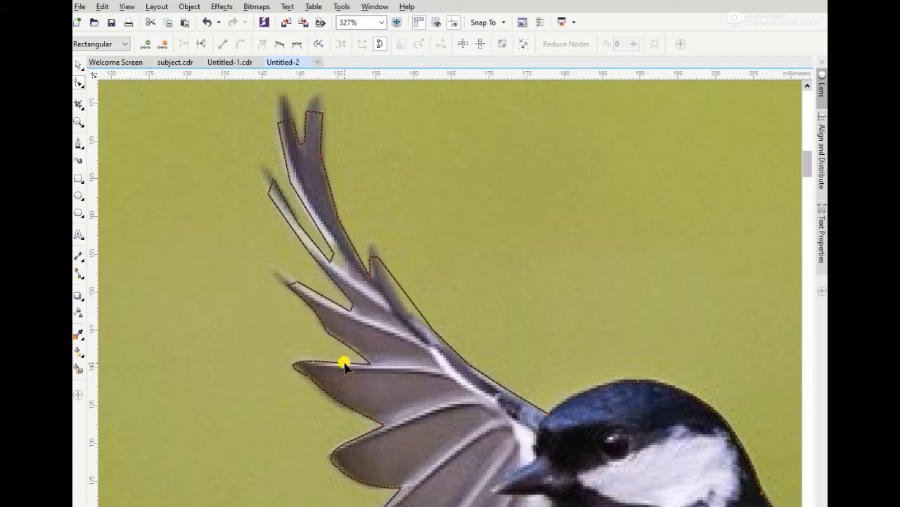
pyautogui.click(294, 283)
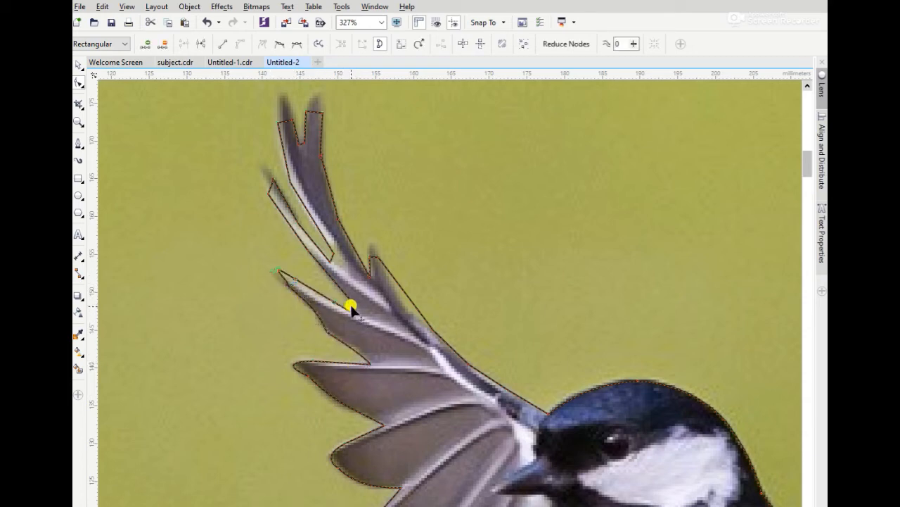
pyautogui.moveTo(352, 309); pyautogui.dragTo(358, 311)
# - Curve the outline around the left wing's slender feather and its notch, and extend the short feather tip on the leading edge
pyautogui.click(264, 170)
pyautogui.doubleClick(269, 194)
pyautogui.moveTo(277, 196); pyautogui.dragTo(273, 195)
pyautogui.moveTo(331, 256); pyautogui.dragTo(373, 245)
# - Round the outline over the left wing's two topmost feather tips and fit the edge below them
pyautogui.moveTo(313, 111); pyautogui.dragTo(279, 121)
pyautogui.doubleClick(279, 121)
pyautogui.doubleClick(281, 117)
pyautogui.moveTo(291, 182); pyautogui.dragTo(295, 184)
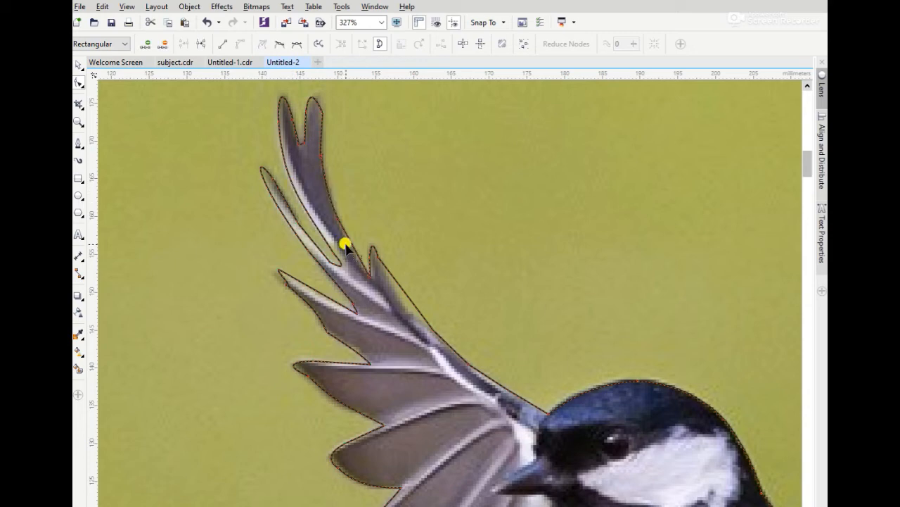
# - Bend the outline along the left wing's leading edge between the short feather and the head
pyautogui.scroll(-2, 345, 235)
pyautogui.press('z')
pyautogui.moveTo(278, 207); pyautogui.dragTo(505, 358)
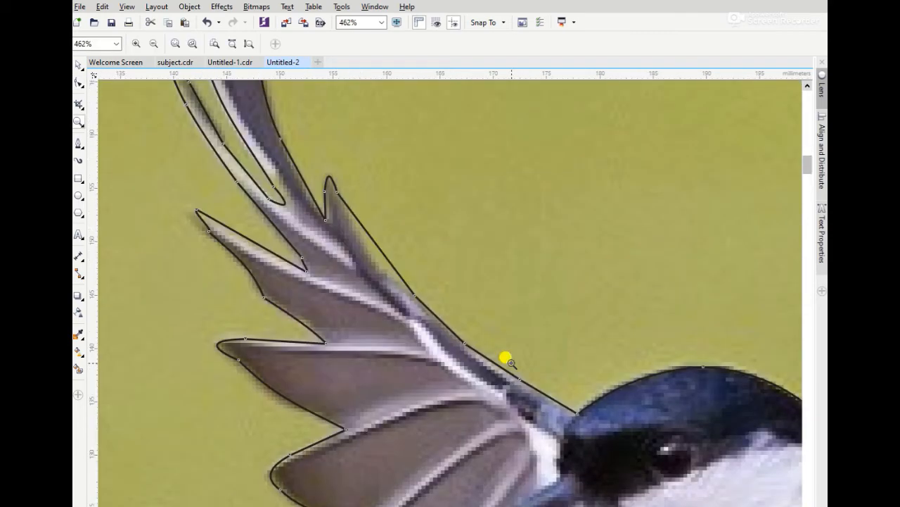
pyautogui.press('F10')
pyautogui.scroll(-3, 394, 274)
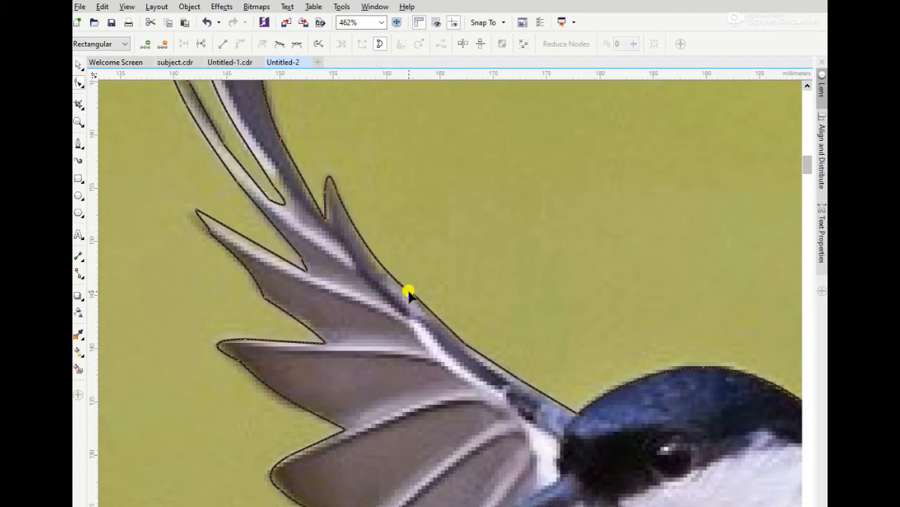
# - Show the Lens effect settings and select the finished bird outline on the photo
pyautogui.scroll(-2, 413, 299)
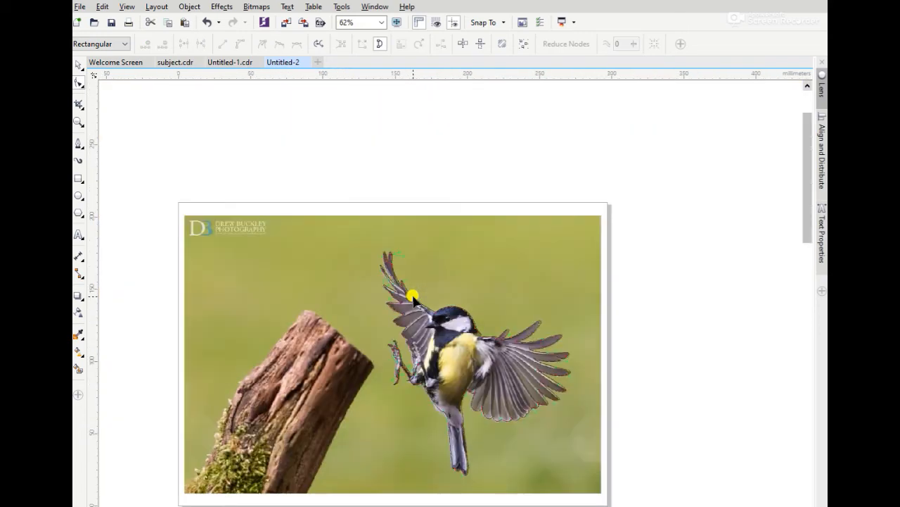
pyautogui.press('space')
pyautogui.click(423, 187)
pyautogui.click(221, 6)
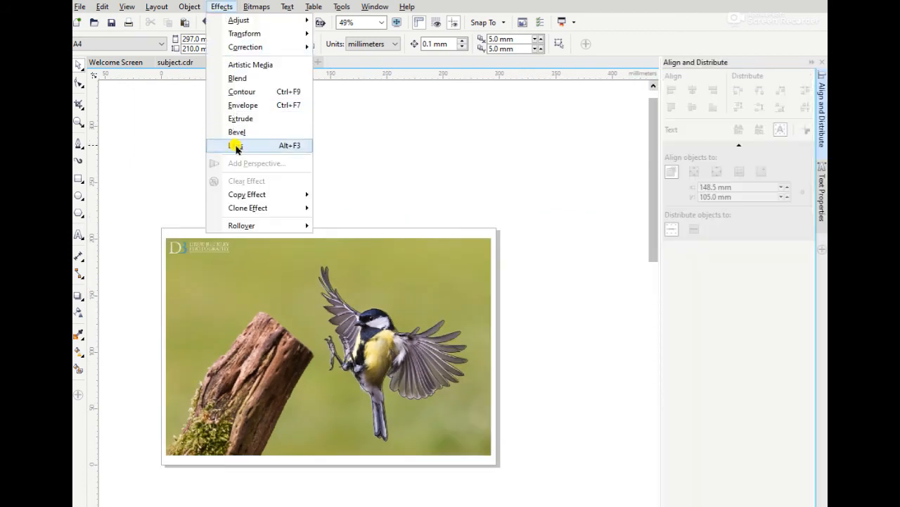
pyautogui.click(236, 145)
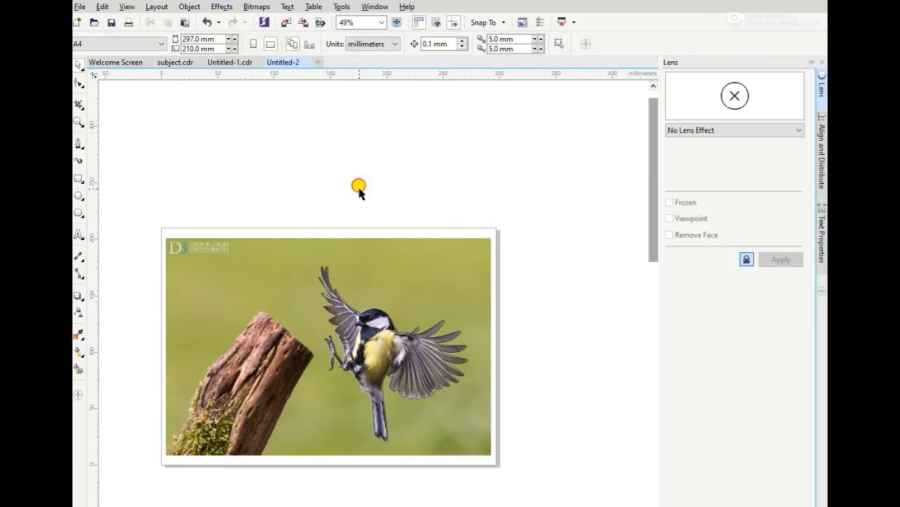
pyautogui.moveTo(329, 272)
pyautogui.mouseDown()
pyautogui.moveTo(350, 255)
pyautogui.moveTo(361, 260)
pyautogui.moveTo(342, 274)
pyautogui.mouseUp()
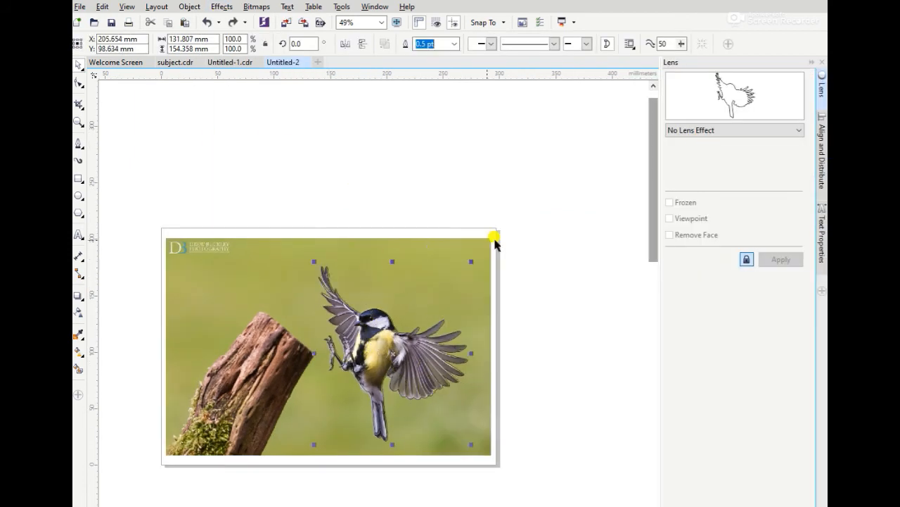
# - Apply a frozen Color Add lens to the bird outline
pyautogui.click(735, 131)
pyautogui.click(721, 160)
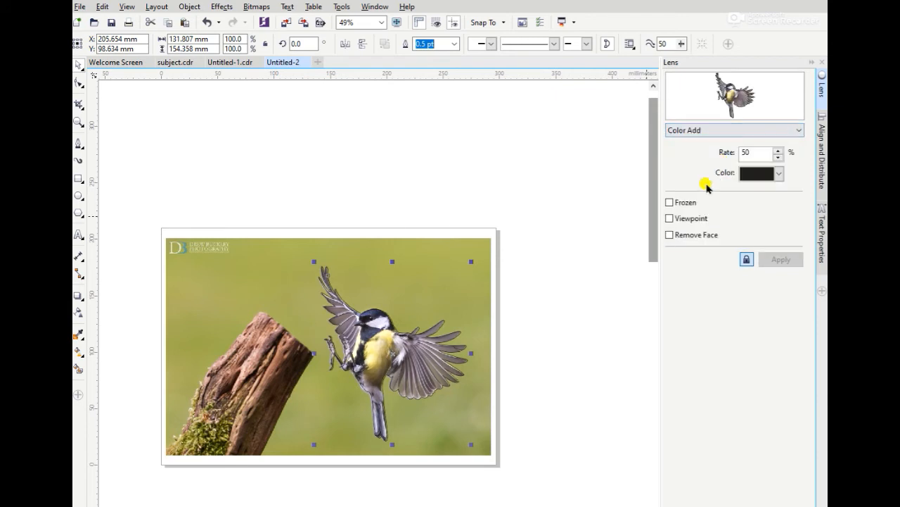
pyautogui.click(669, 202)
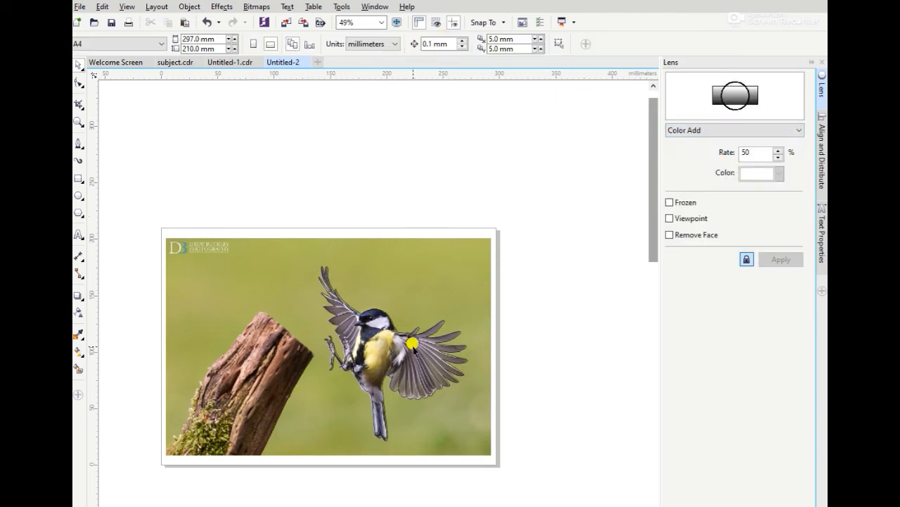
# - Move the frozen lens result off the photo, ungroup it, and pull the cutout, the outline and the white silhouette apart
pyautogui.moveTo(422, 336); pyautogui.dragTo(427, 124)
pyautogui.click(444, 194)
pyautogui.moveTo(394, 350); pyautogui.dragTo(403, 315)
pyautogui.hotkey('ctrl', 'z')
pyautogui.moveTo(524, 245); pyautogui.dragTo(523, 305)
pyautogui.moveTo(341, 298); pyautogui.dragTo(258, 177)
pyautogui.moveTo(511, 313); pyautogui.dragTo(458, 299)
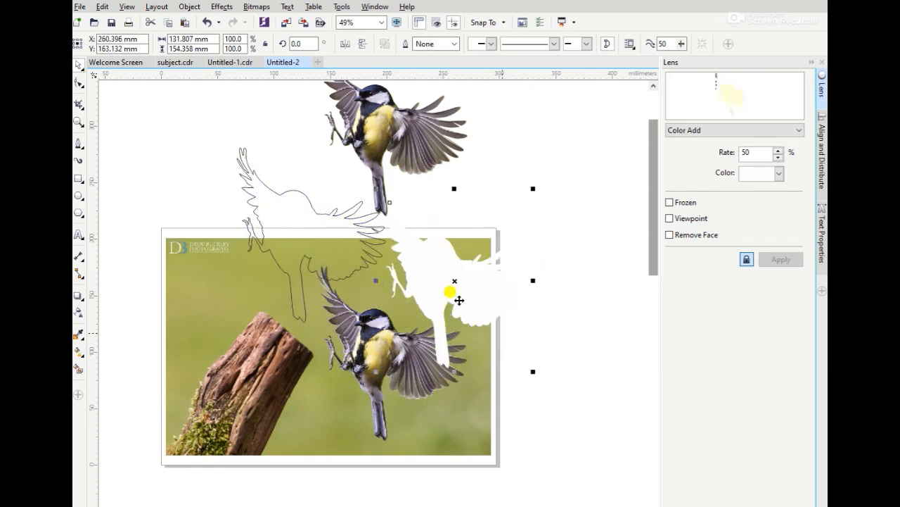
# - Move the bird cutout to the empty area left of the page
pyautogui.scroll(-2, 555, 311)
pyautogui.press('z')
pyautogui.moveTo(384, 228); pyautogui.dragTo(565, 399)
pyautogui.press('space')
pyautogui.moveTo(361, 178); pyautogui.dragTo(205, 152)
# - Draw a tall rectangle about 197 by 506 mm around the bird cutout, filled black and placed behind it
pyautogui.scroll(-1, 422, 176)
pyautogui.click(138, 204)
pyautogui.click(78, 178)
pyautogui.moveTo(158, 100); pyautogui.dragTo(271, 393)
pyautogui.click(834, 112)
pyautogui.hotkey('shift', 'pagedown')
# - Examine the edges of the bird cutout against the black background
pyautogui.click(309, 179)
pyautogui.scroll(3, 154, 95)
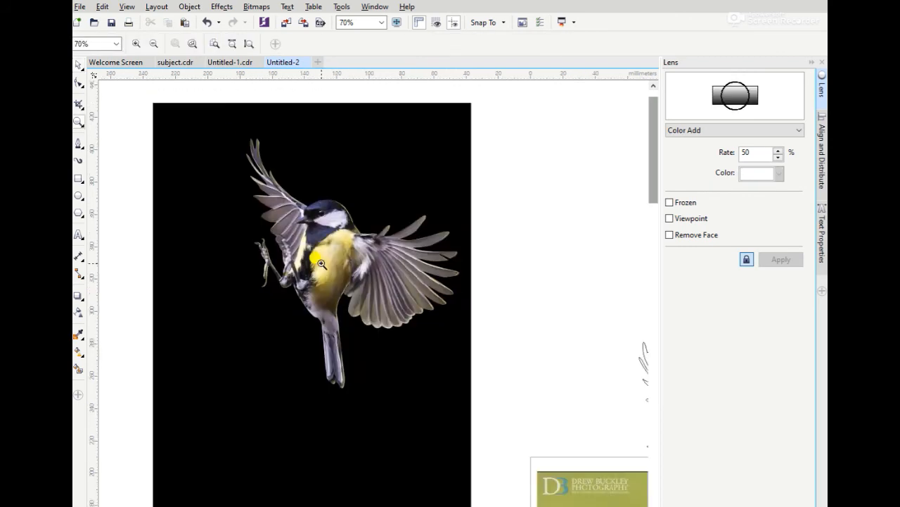
pyautogui.click(370, 256)
pyautogui.click(460, 180)
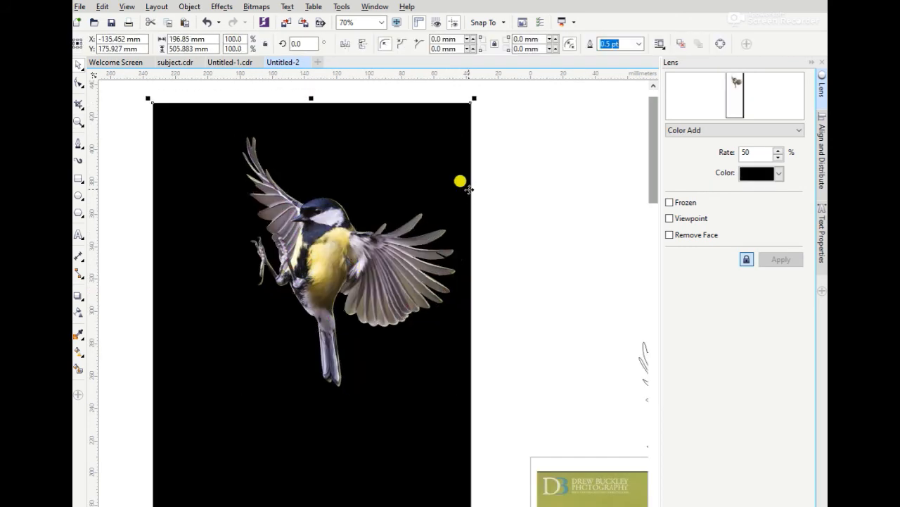
pyautogui.scroll(-3, 502, 192)
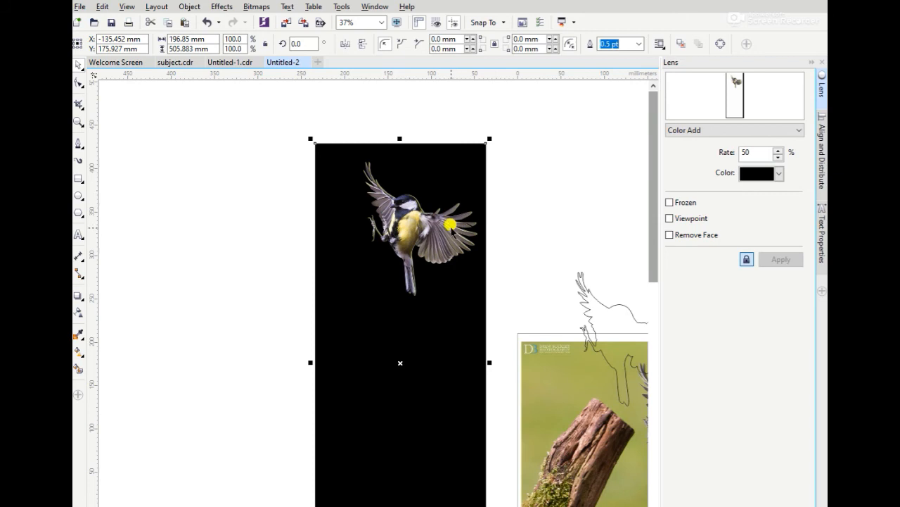
pyautogui.scroll(-3, 451, 233)
pyautogui.hscroll(5, 423, 211)
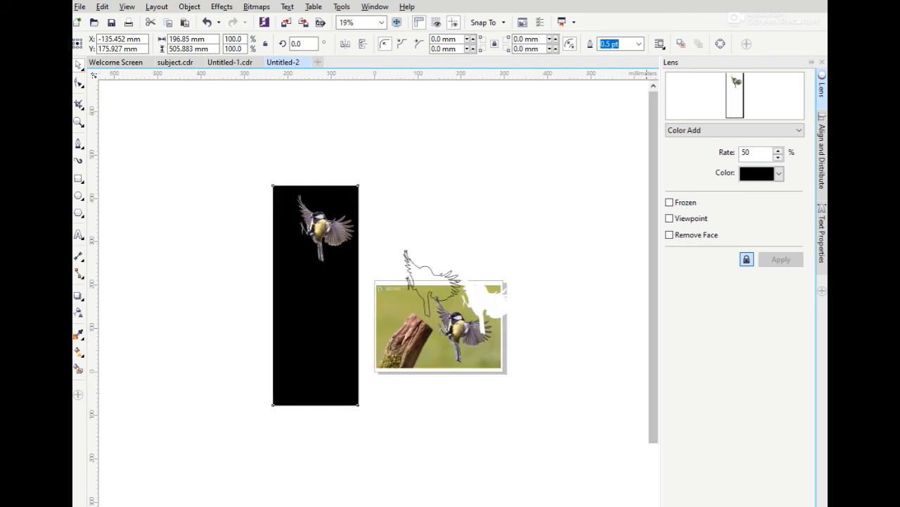
# - Fill the white bird silhouette with blue and shift the loose bird shapes away from the photo
pyautogui.click(331, 251)
pyautogui.moveTo(340, 260); pyautogui.dragTo(339, 256)
pyautogui.click(834, 152)
pyautogui.moveTo(280, 274); pyautogui.dragTo(293, 248)
# - Move the bird cutout and the black rectangle to the empty area right of the page
pyautogui.press('z')
pyautogui.moveTo(205, 201); pyautogui.dragTo(410, 342)
pyautogui.press('F3')
pyautogui.press('space')
pyautogui.moveTo(181, 254); pyautogui.dragTo(462, 218)
pyautogui.moveTo(162, 224); pyautogui.dragTo(442, 193)
pyautogui.moveTo(482, 227); pyautogui.dragTo(474, 219)
# - Scale the bird cutout to 79.2% and rotate it to about 47° on the black rectangle
pyautogui.press('z')
pyautogui.moveTo(372, 125); pyautogui.dragTo(504, 247)
pyautogui.press('space')
pyautogui.click(413, 308)
pyautogui.moveTo(491, 400); pyautogui.dragTo(541, 261)
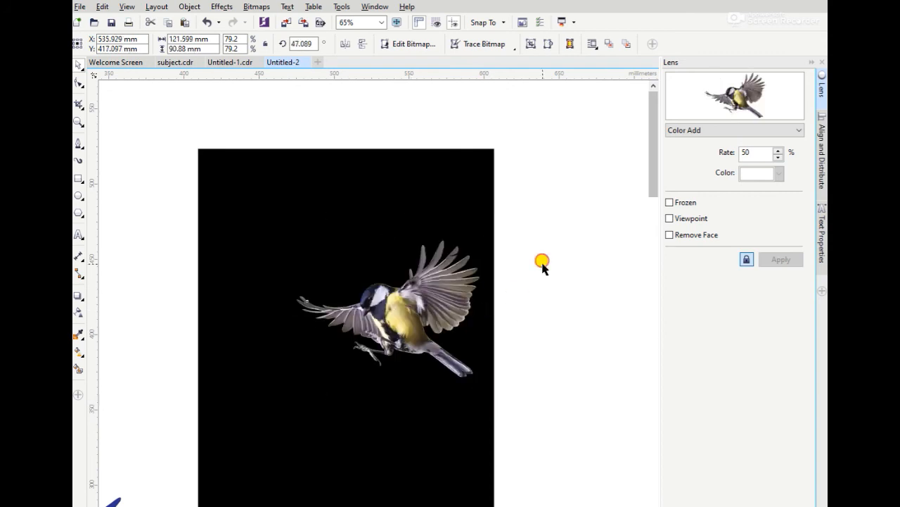
pyautogui.click(543, 268)
# - Copy the baby photo from Untitled-1.cdr and paste it into Untitled-2
pyautogui.scroll(-2, 540, 264)
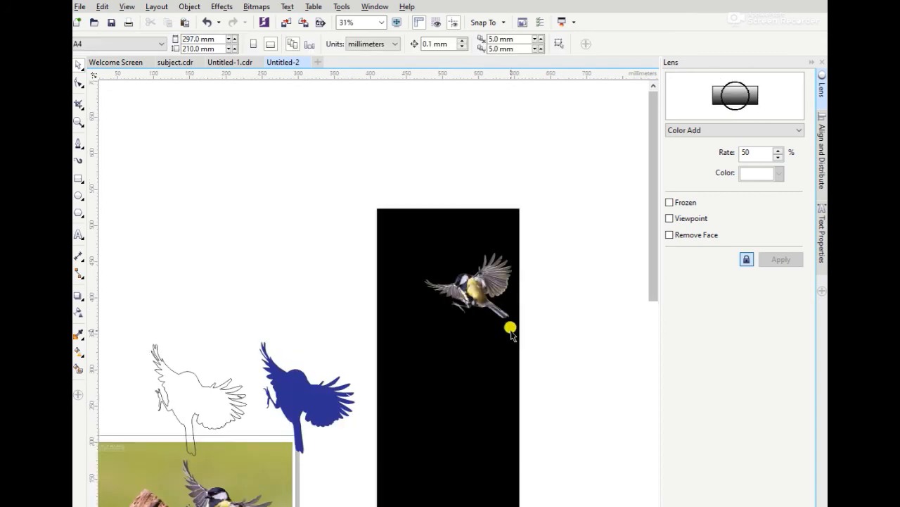
pyautogui.scroll(-2, 512, 331)
pyautogui.click(237, 62)
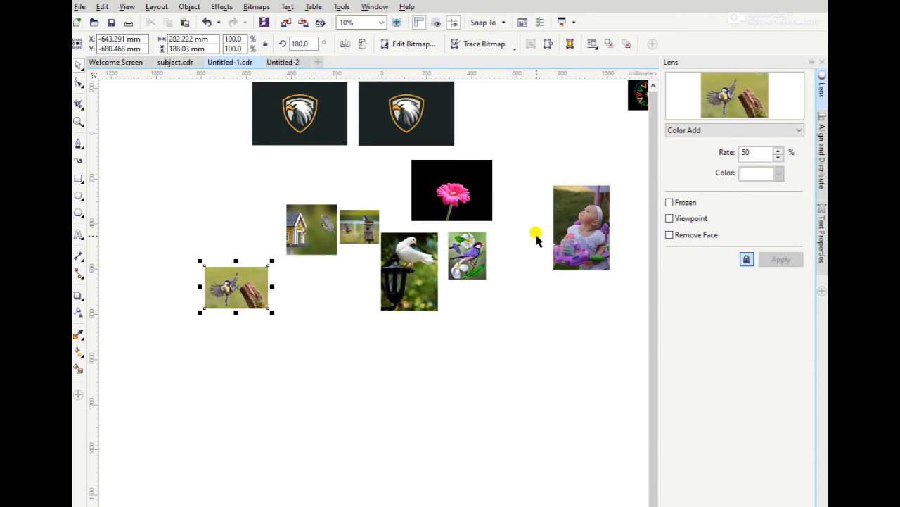
pyautogui.click(554, 223)
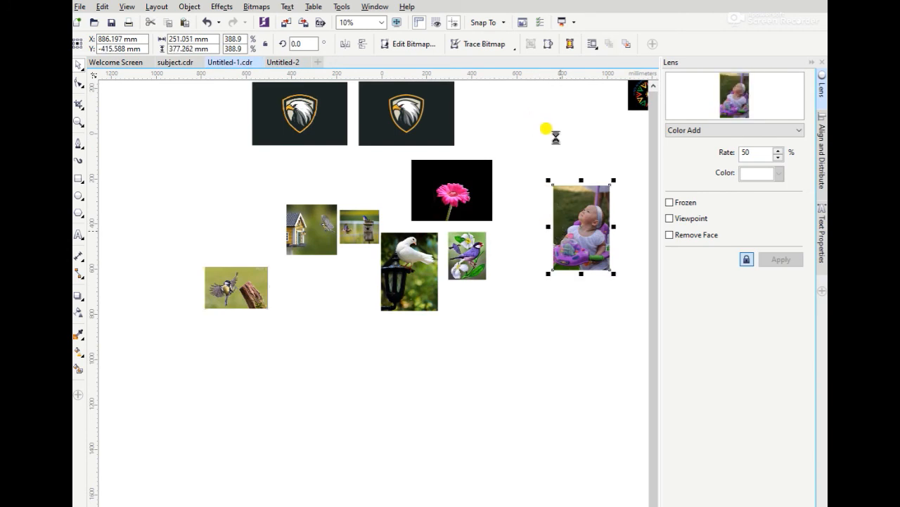
pyautogui.hotkey('ctrl', 'Tab')
pyautogui.hotkey('ctrl', 'v')
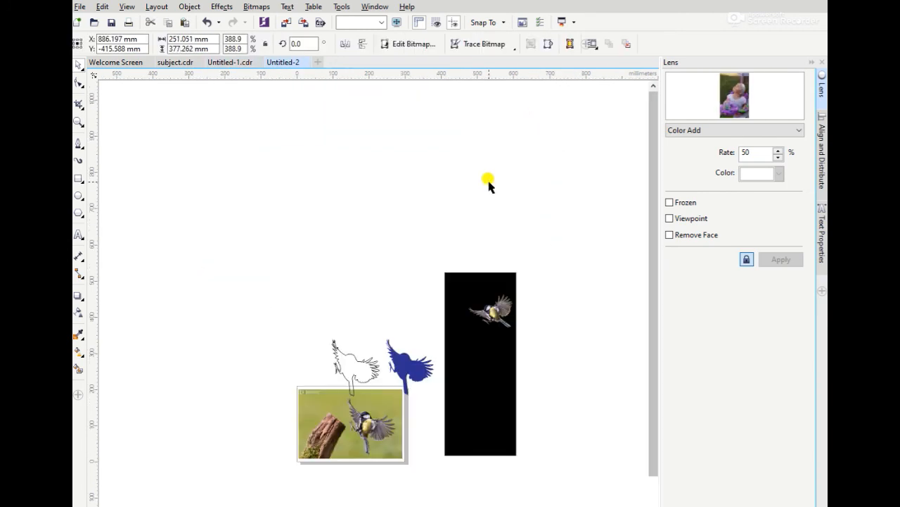
# - Resize the baby photo to about 164 by 246 mm in the black rectangle's lower-left corner and mirror it horizontally
pyautogui.scroll(-1, 497, 257)
pyautogui.moveTo(549, 406); pyautogui.dragTo(487, 310)
pyautogui.scroll(2, 577, 338)
pyautogui.moveTo(417, 447); pyautogui.dragTo(377, 377)
pyautogui.moveTo(335, 302); pyautogui.dragTo(329, 330)
pyautogui.moveTo(342, 172); pyautogui.dragTo(337, 141)
pyautogui.click(320, 297)
pyautogui.click(344, 44)
# - Widen the black rectangle to about 263 mm and shift the bird cutout toward its right side
pyautogui.press('z')
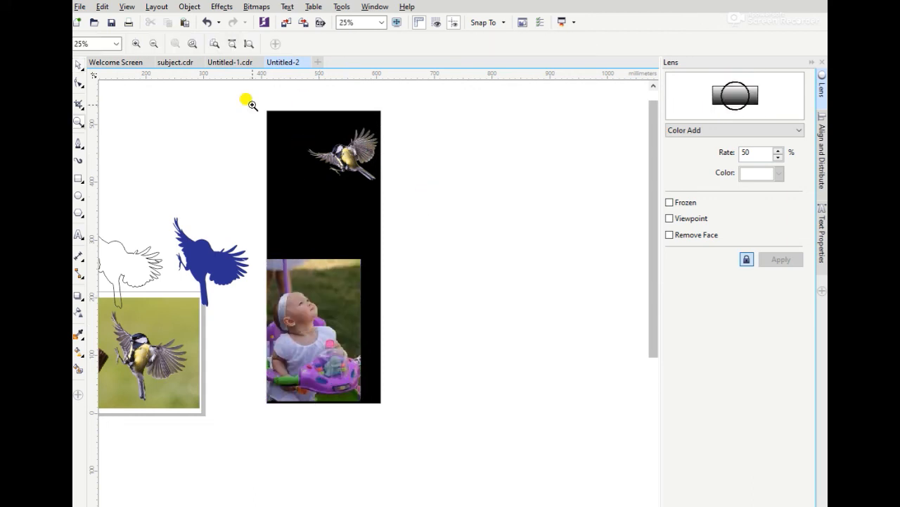
pyautogui.moveTo(252, 105); pyautogui.dragTo(469, 437)
pyautogui.press('space')
pyautogui.click(379, 257)
pyautogui.moveTo(402, 298); pyautogui.dragTo(457, 301)
pyautogui.moveTo(360, 150); pyautogui.dragTo(399, 152)
# - Apply a vertical gradient transparency to the baby photo that fades its upper edge into the black background
pyautogui.click(348, 346)
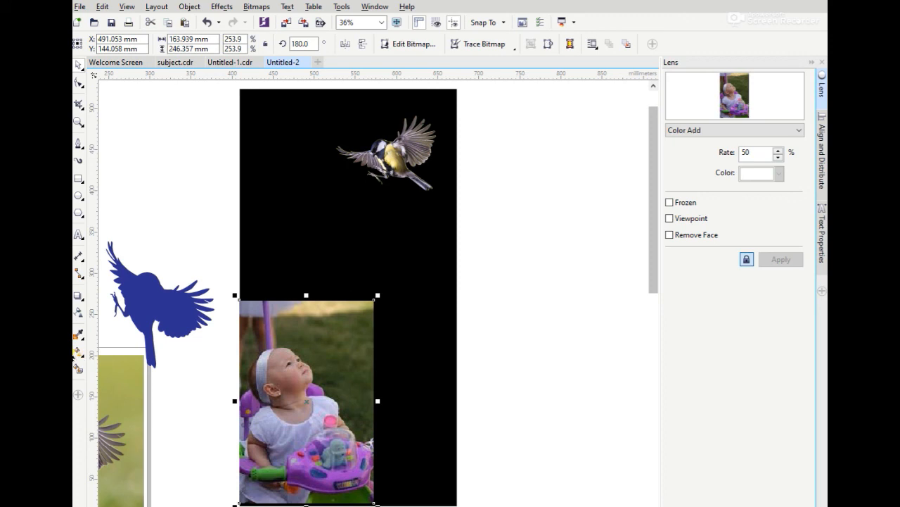
pyautogui.moveTo(305, 368)
pyautogui.mouseDown()
pyautogui.moveTo(377, 257)
pyautogui.moveTo(298, 385)
pyautogui.mouseUp()
pyautogui.moveTo(378, 258)
pyautogui.mouseDown()
pyautogui.moveTo(351, 306)
pyautogui.moveTo(308, 305)
pyautogui.mouseUp()
pyautogui.moveTo(299, 384); pyautogui.dragTo(306, 348)
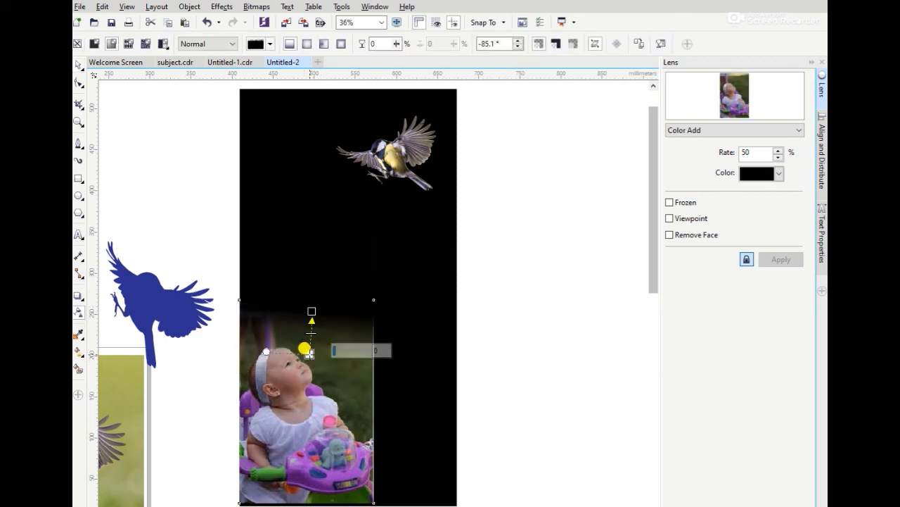
pyautogui.click(524, 246)
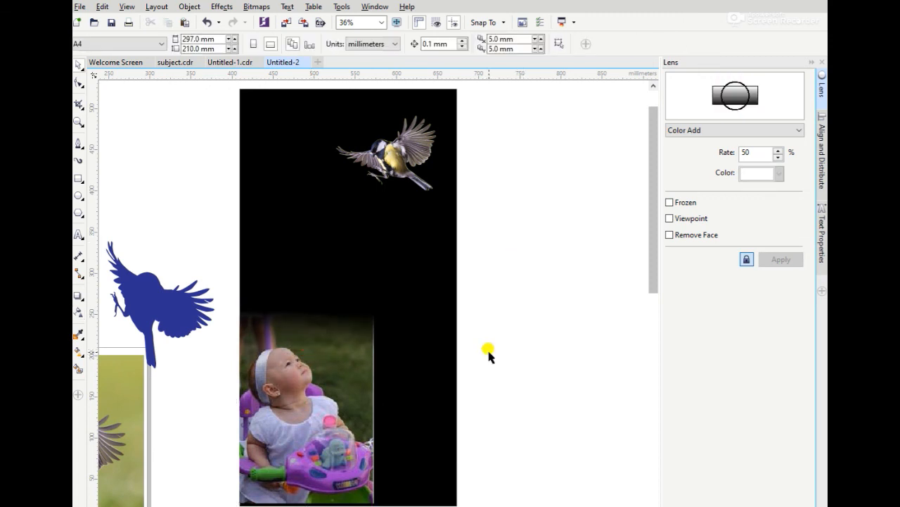
# - Move the bird cutout down so it hovers just above the baby's head
pyautogui.moveTo(377, 158); pyautogui.dragTo(329, 303)
pyautogui.press('z')
pyautogui.click(460, 437)
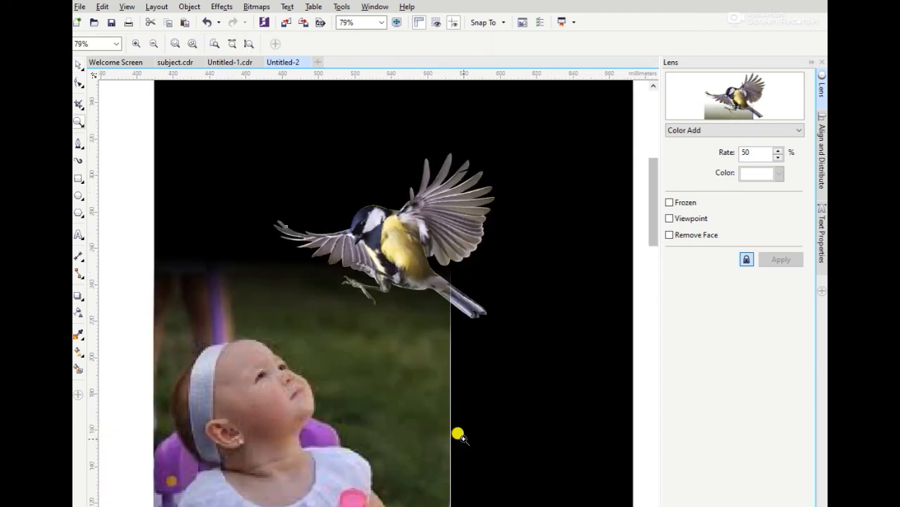
# - Delete the black rectangle and remove the transparency from the baby photo
pyautogui.press('space')
pyautogui.click(419, 261)
pyautogui.scroll(-3, 481, 221)
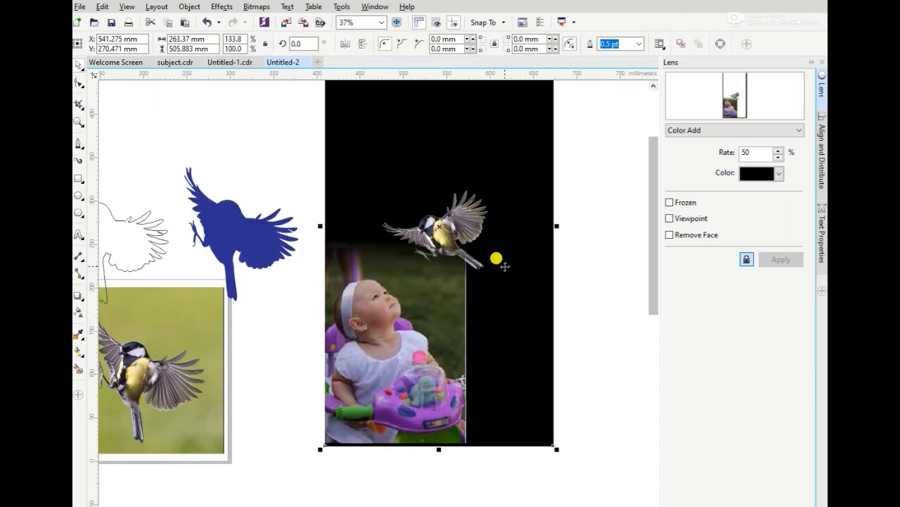
pyautogui.click(78, 315)
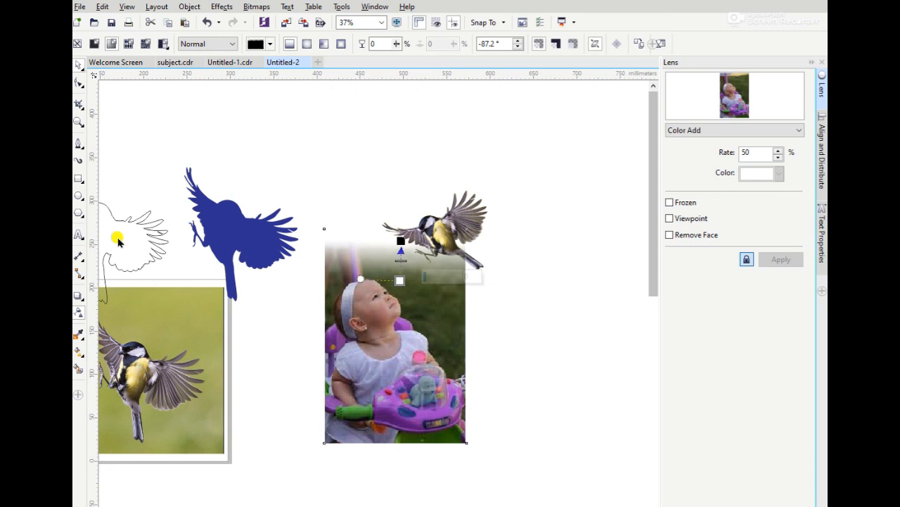
pyautogui.click(79, 44)
# - Move the bird cutout up clear of the baby photo
pyautogui.click(454, 220)
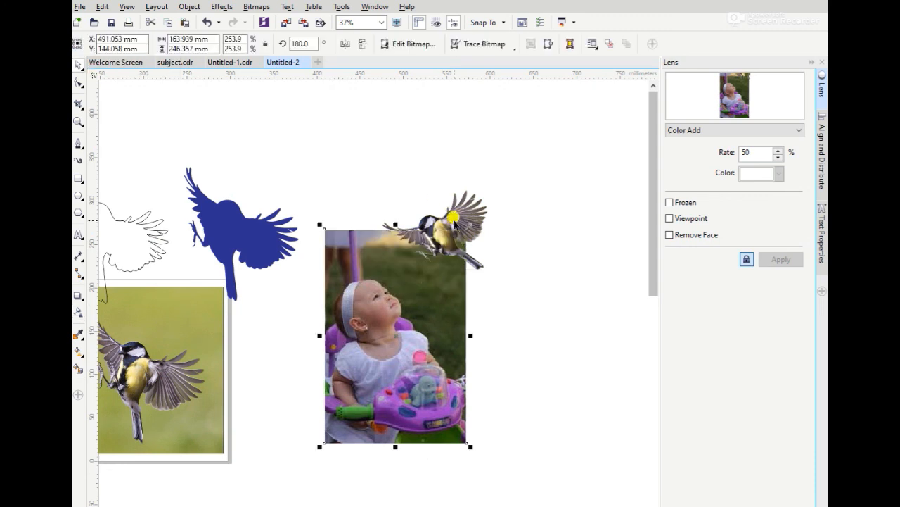
pyautogui.press('F2')
pyautogui.moveTo(292, 168); pyautogui.dragTo(556, 483)
pyautogui.moveTo(395, 174); pyautogui.dragTo(436, 101)
pyautogui.click(485, 256)
pyautogui.scroll(-2, 486, 257)
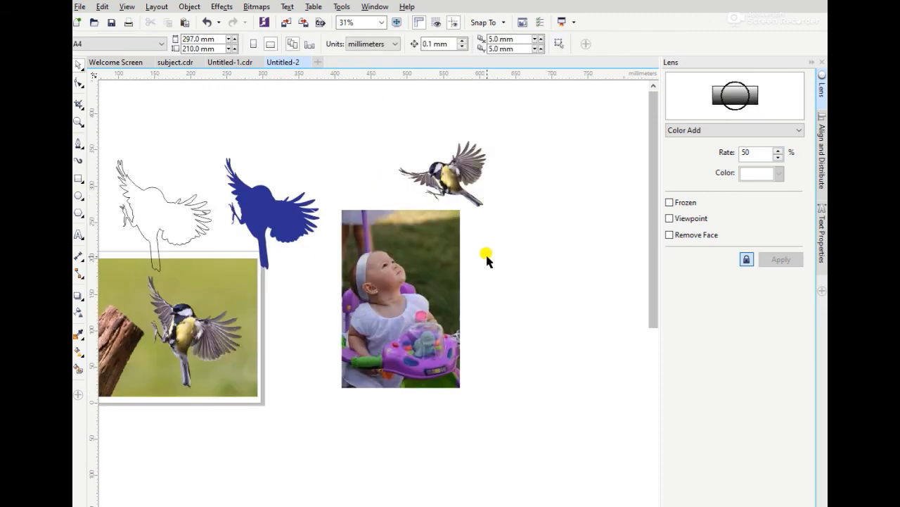
# - Delete the blue bird silhouette and the loose bird outline
pyautogui.click(285, 231)
pyautogui.press('Delete')
pyautogui.click(200, 211)
pyautogui.press('Delete')
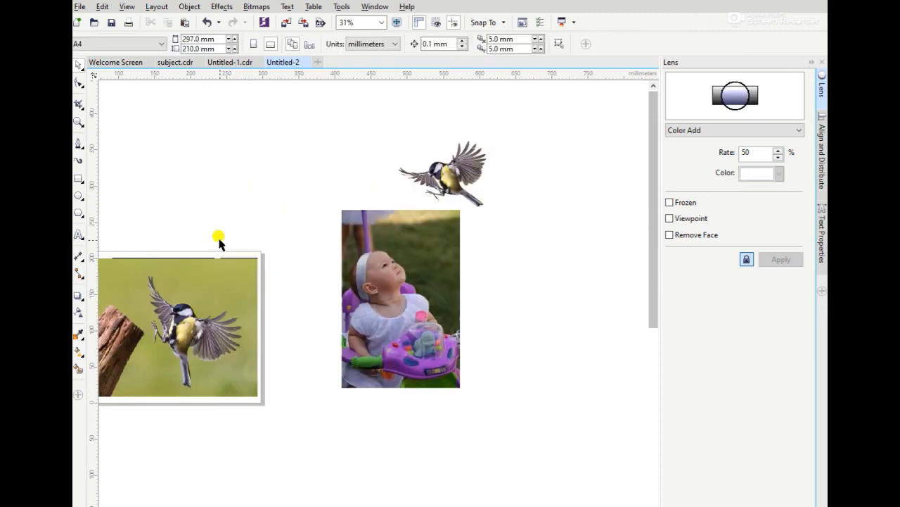
# - Delete the original bird photo from the page
pyautogui.press('F2')
pyautogui.rightClick(218, 243)
pyautogui.moveTo(387, 382); pyautogui.dragTo(387, 383)
pyautogui.press('space')
pyautogui.moveTo(286, 338); pyautogui.dragTo(376, 143)
pyautogui.press('Delete')
# - Move the bird cutout and the baby photo over to the page and shrink the photo to fit the page height
pyautogui.moveTo(550, 188); pyautogui.dragTo(327, 236)
pyautogui.moveTo(492, 273); pyautogui.dragTo(211, 319)
pyautogui.moveTo(274, 436); pyautogui.dragTo(255, 417)
# - Place the bird cutout a little above the page and select it
pyautogui.press('z')
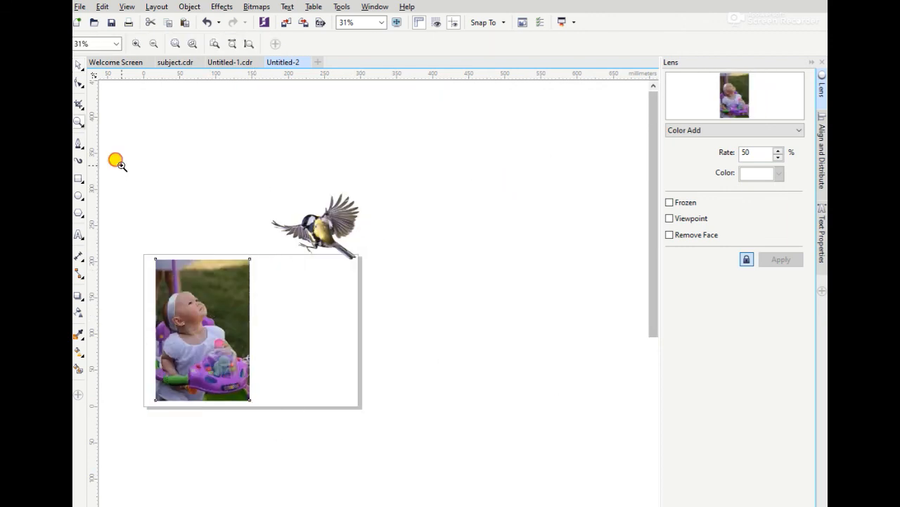
pyautogui.moveTo(122, 166); pyautogui.dragTo(393, 441)
pyautogui.press('space')
pyautogui.moveTo(498, 180); pyautogui.dragTo(429, 132)
pyautogui.click(424, 283)
pyautogui.click(426, 176)
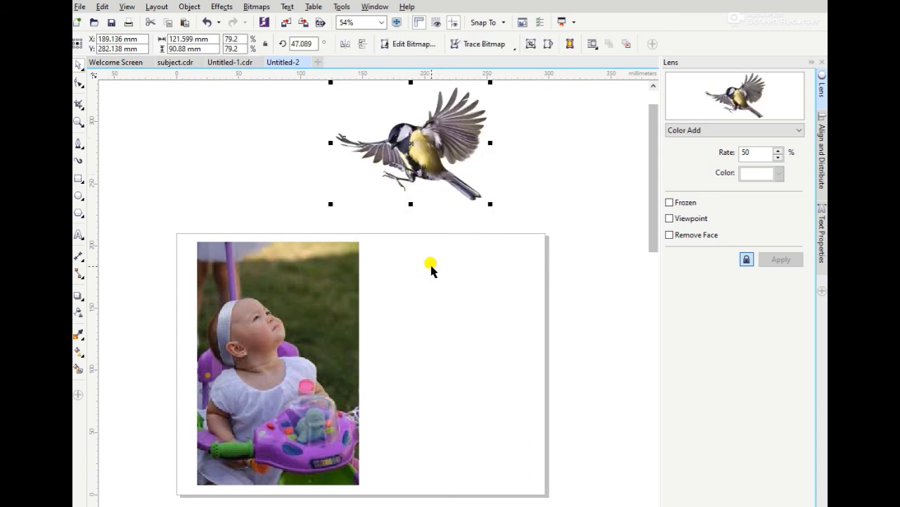